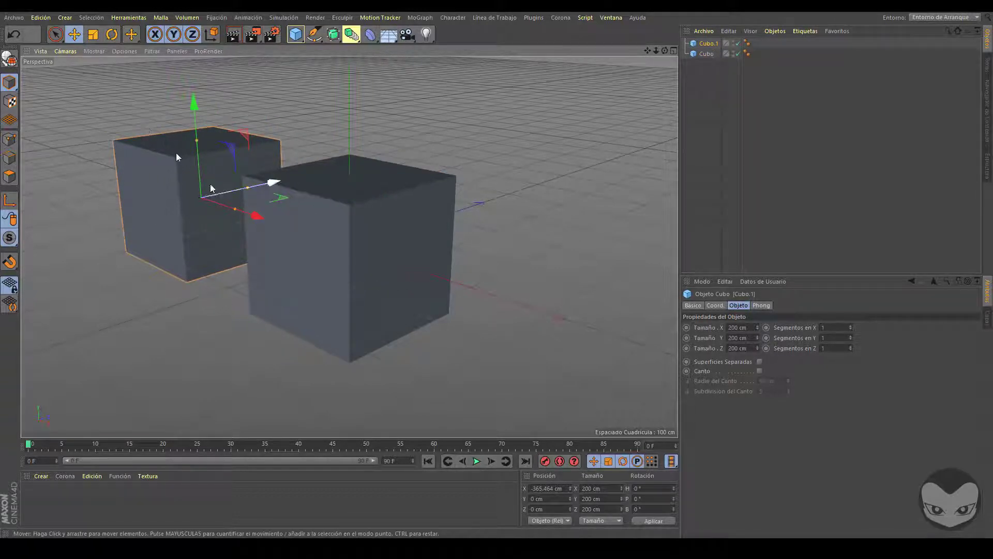
Resize the second cube to about 141 × 110 × 124 cm with a fillet radius of about 19.4 cm, and delete it
left_click_drag(197, 142, 215, 202)
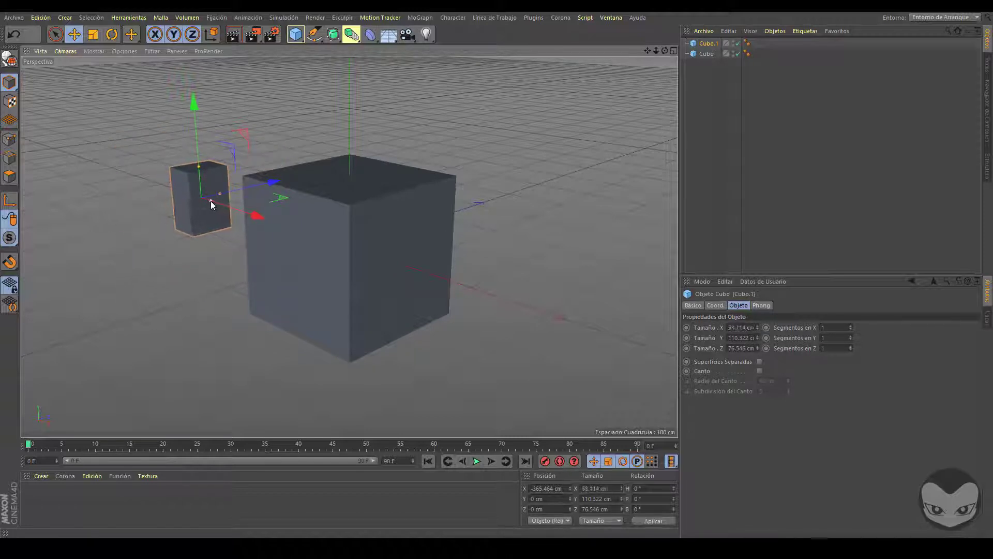
left_click(759, 371)
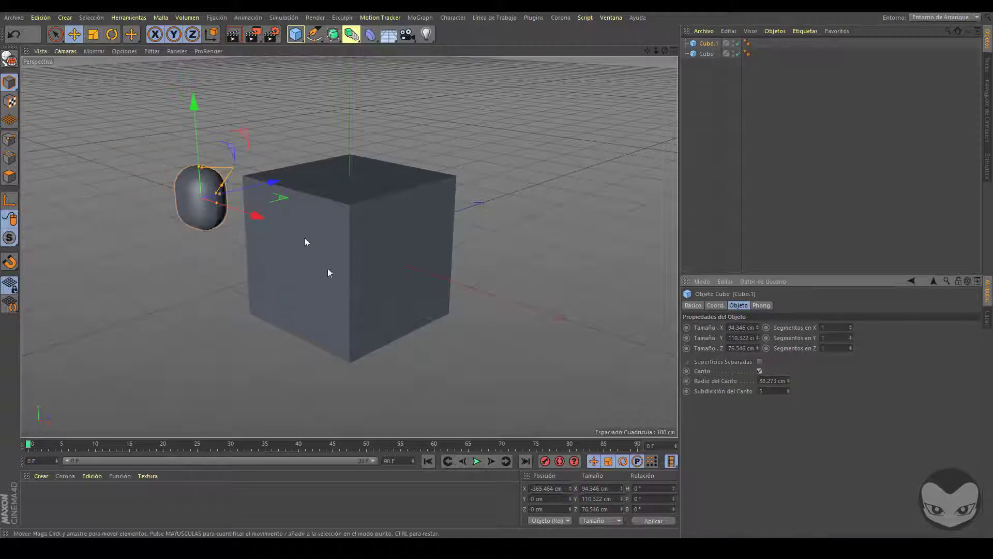
left_click_drag(221, 196, 246, 204)
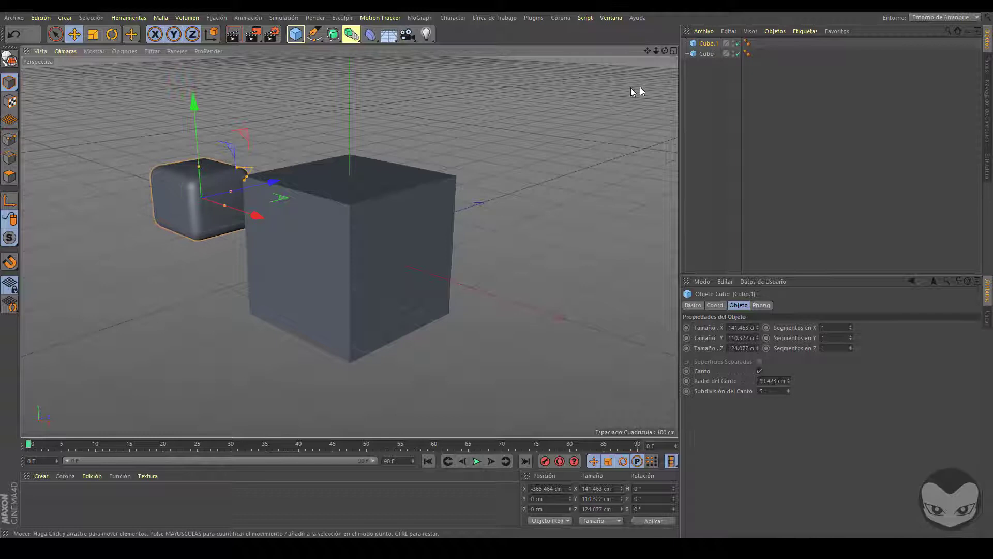
left_click(708, 44)
key("Delete")
Add a Cloner object and nest the remaining cube inside it
left_click(361, 35)
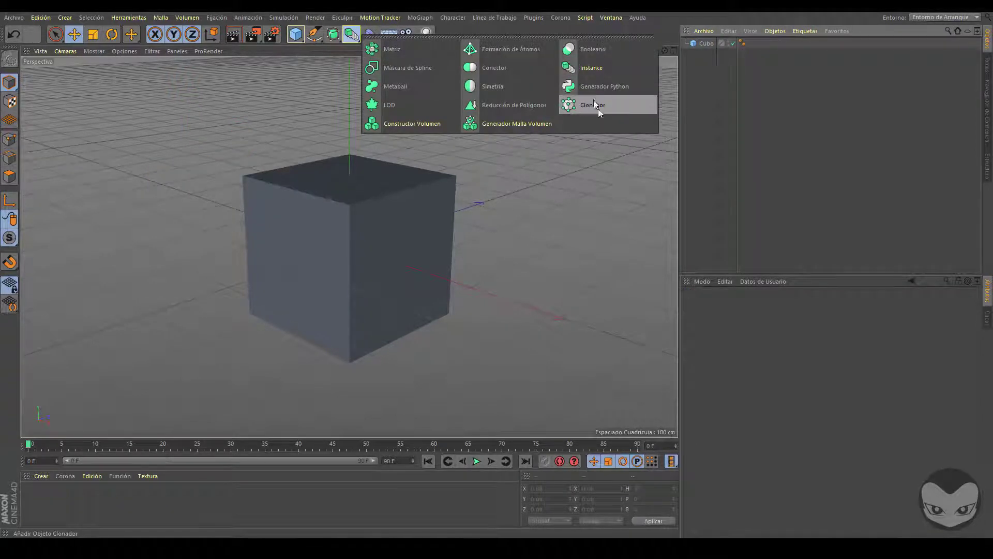
left_click(593, 104)
left_click(709, 44)
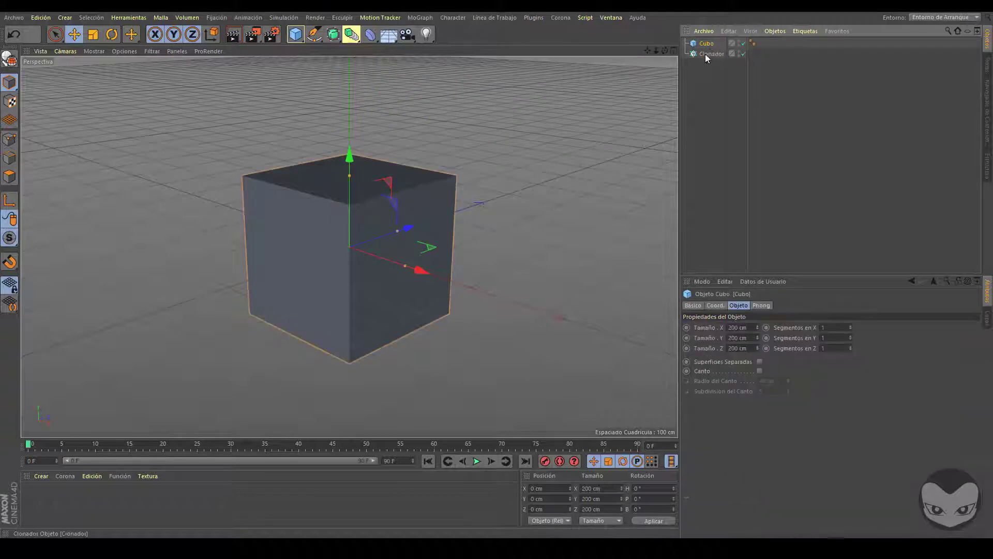
left_click_drag(706, 53, 709, 56)
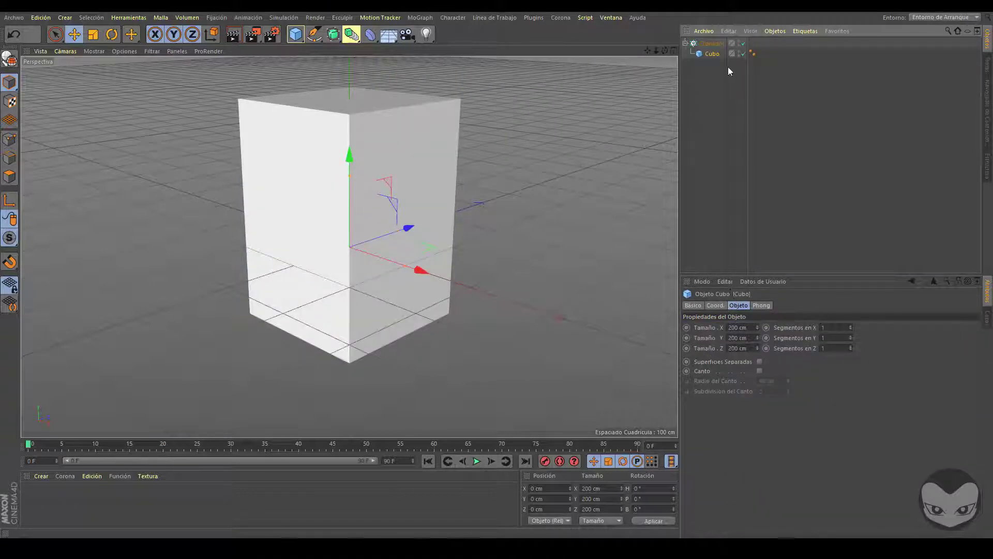
Set the Cloner to 4 clones with a Y spacing of 257 cm per step
left_click(712, 44)
left_click_drag(765, 372, 764, 371)
left_click_drag(738, 428, 737, 310)
mouse_move(657, 50)
left_mouse_down()
mouse_move(661, 100)
mouse_move(650, 104)
left_mouse_up()
left_click_drag(645, 52, 637, 127)
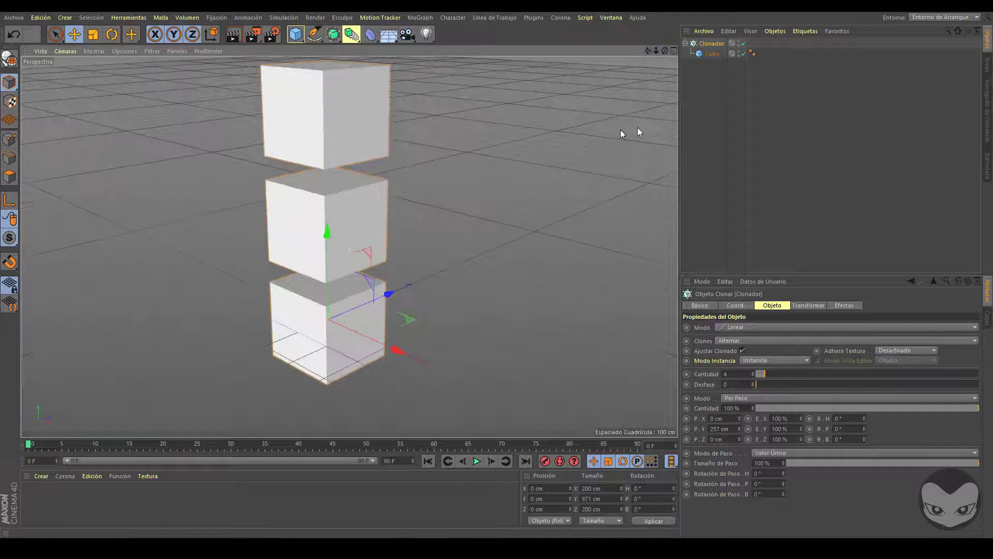
Enable the fillet on the cloned cube, set its Z size to 587 cm, and increase its height until the clones merge
left_click(713, 54)
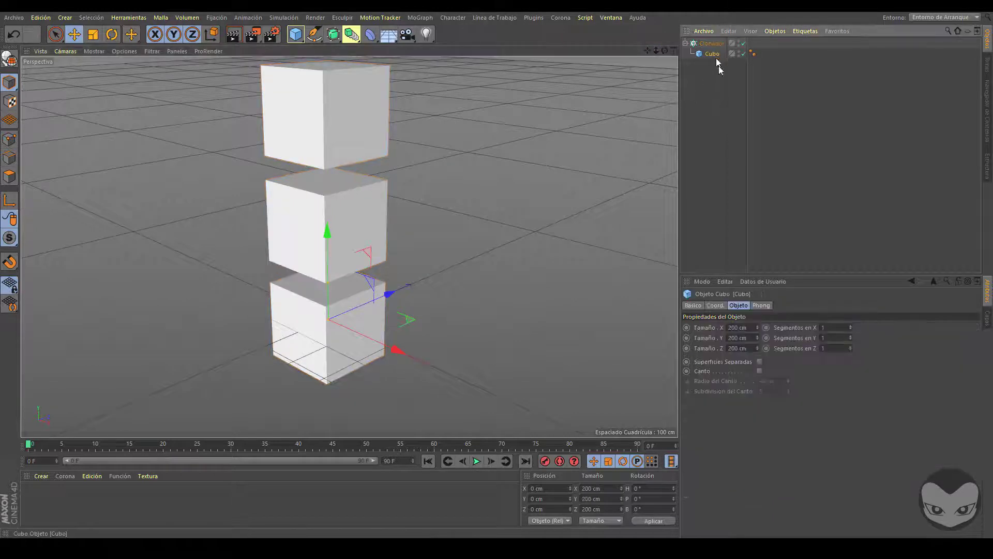
left_click(759, 371)
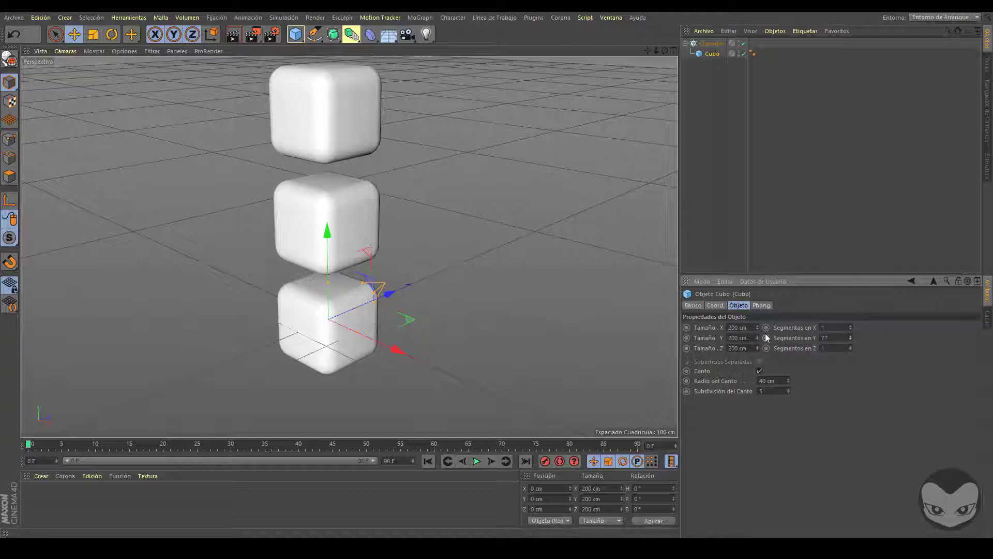
left_click_drag(756, 338, 758, 387)
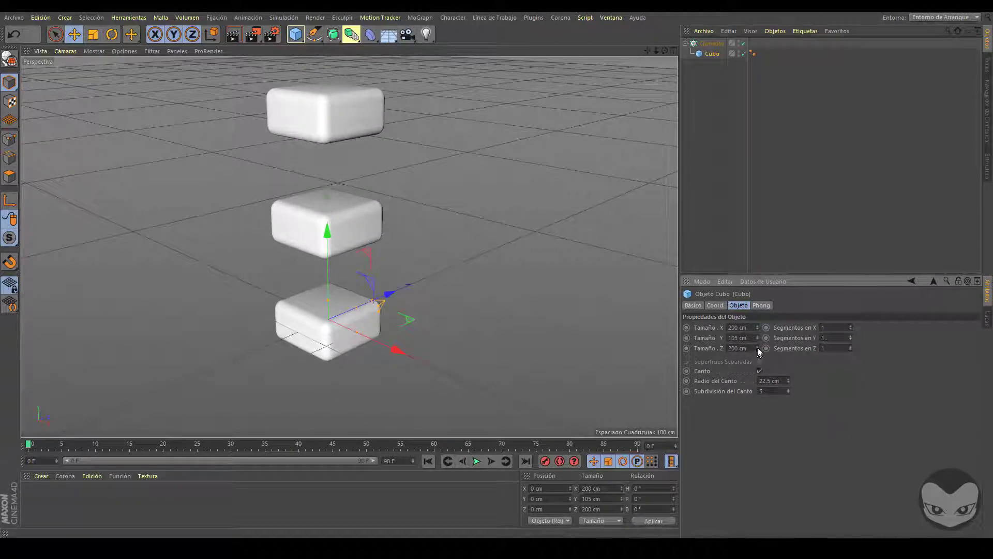
left_click_drag(759, 350, 777, 181)
left_click_drag(656, 51, 654, 115)
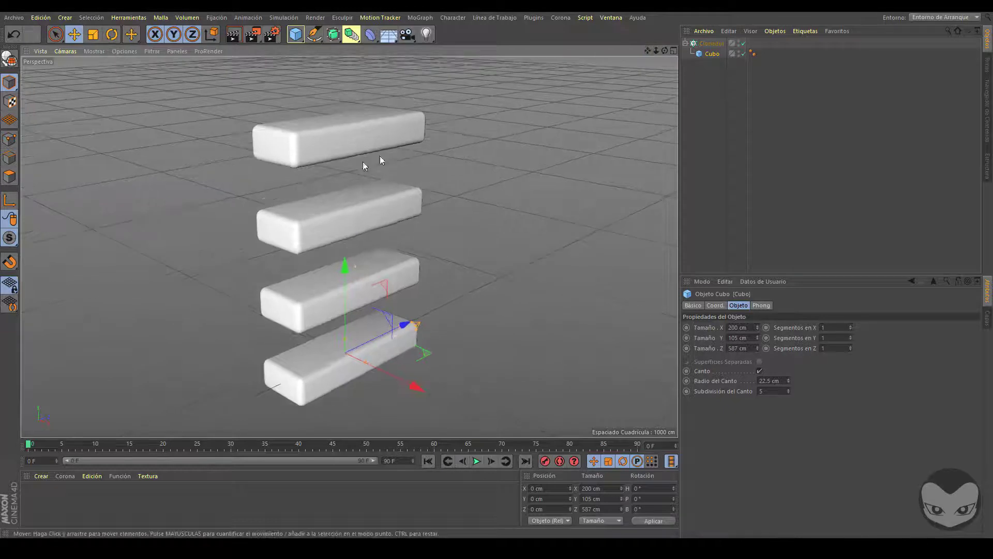
left_click_drag(344, 338, 348, 308)
Delete the Cloner together with its cube and restore the default view framing
left_click_drag(743, 110, 659, 12)
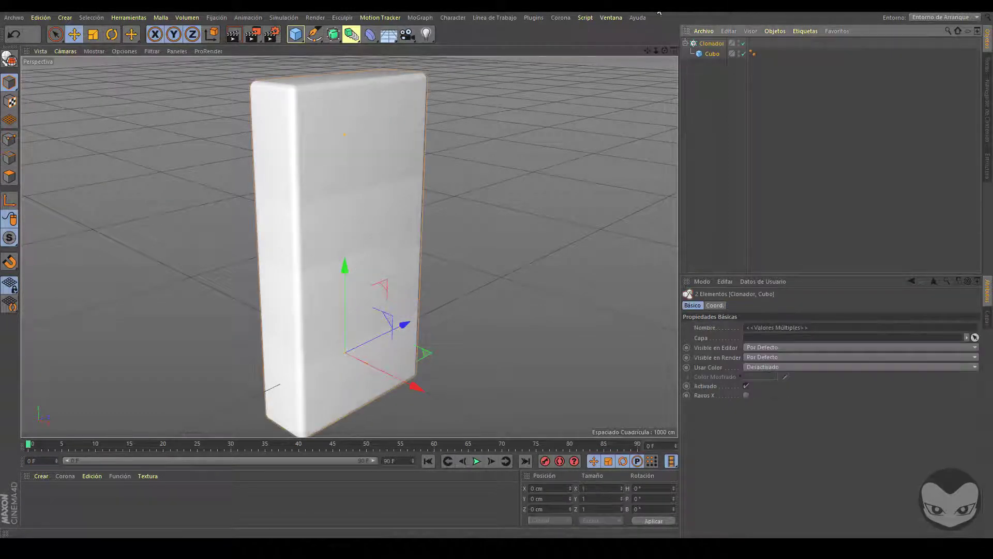
key("Delete")
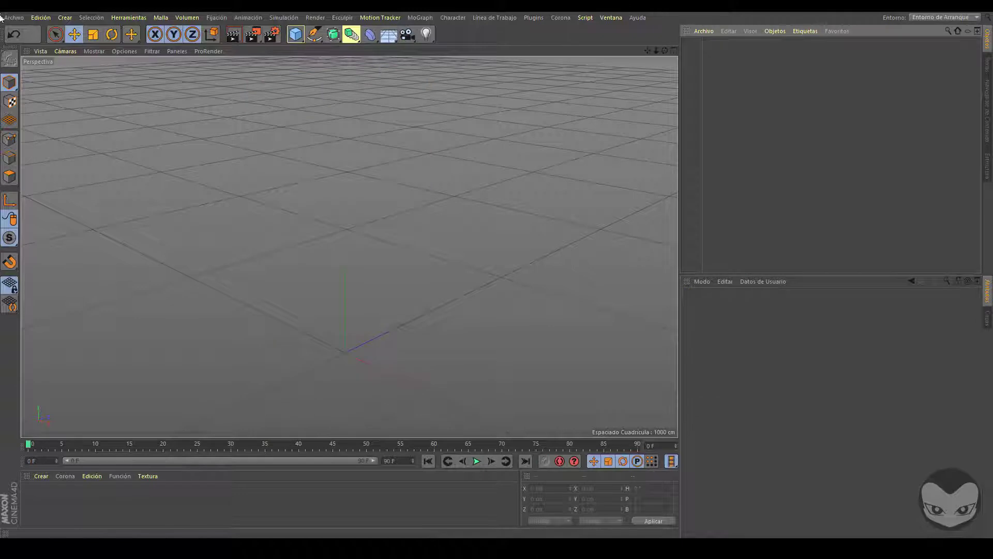
left_click(40, 50)
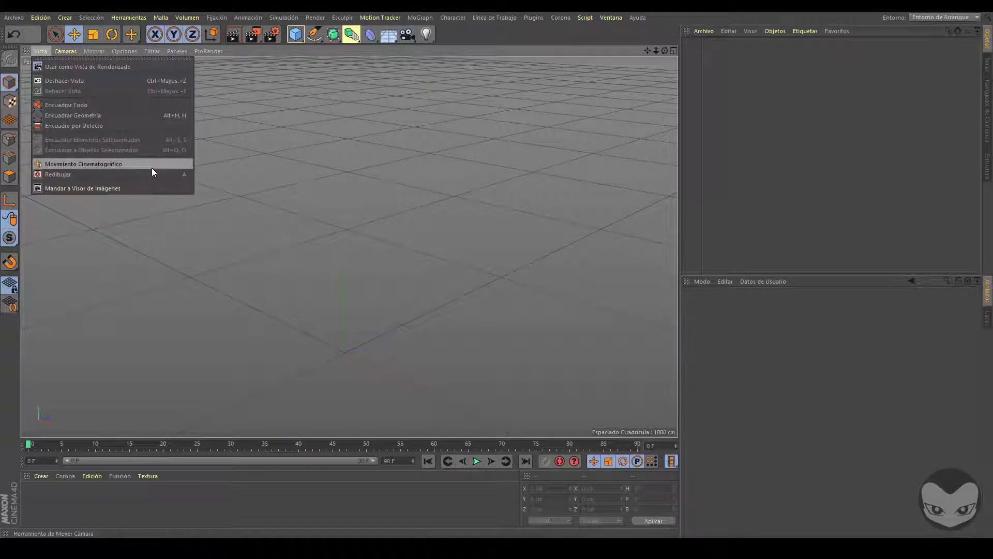
left_click(93, 128)
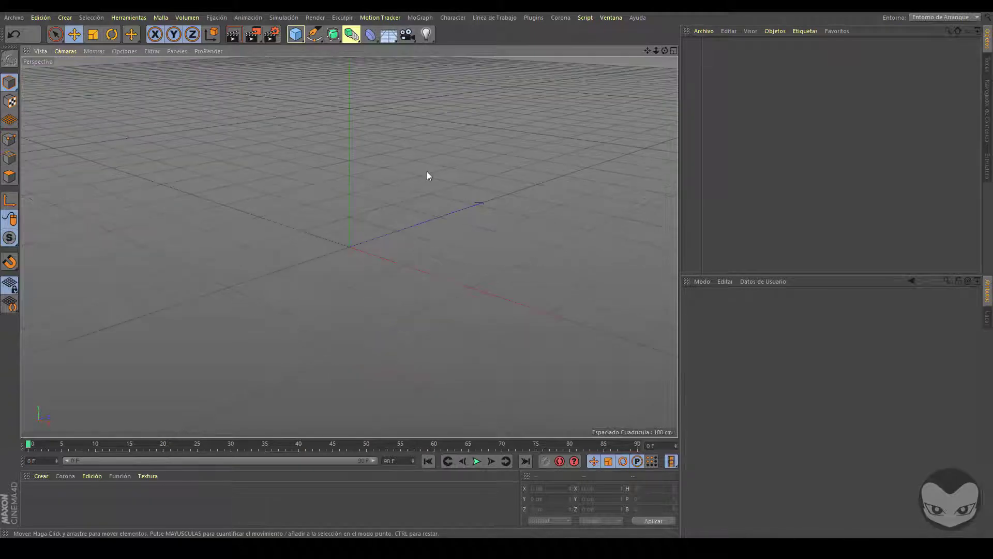
Add a new cube and place it inside a new MoGraph Cloner
left_click(295, 36)
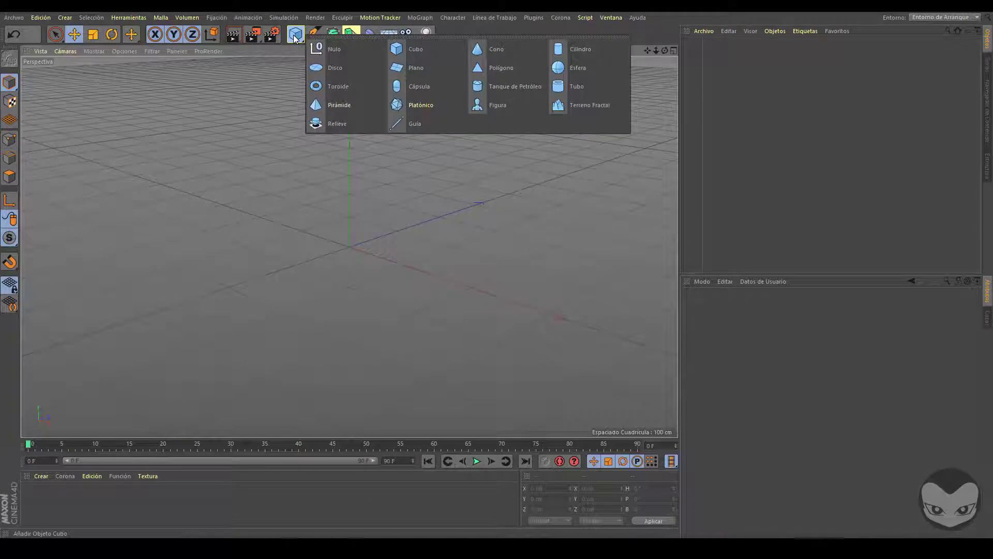
left_click(410, 48)
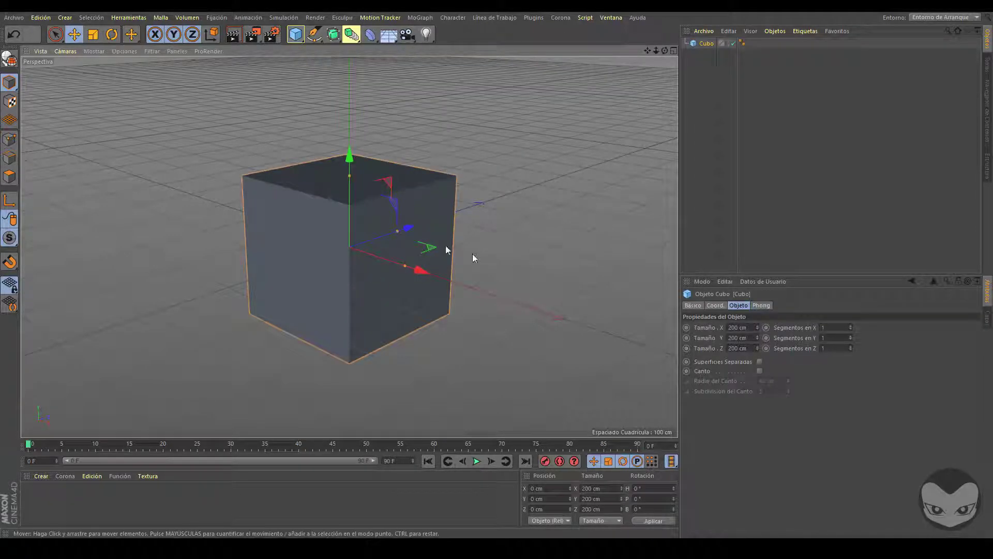
left_click(354, 35)
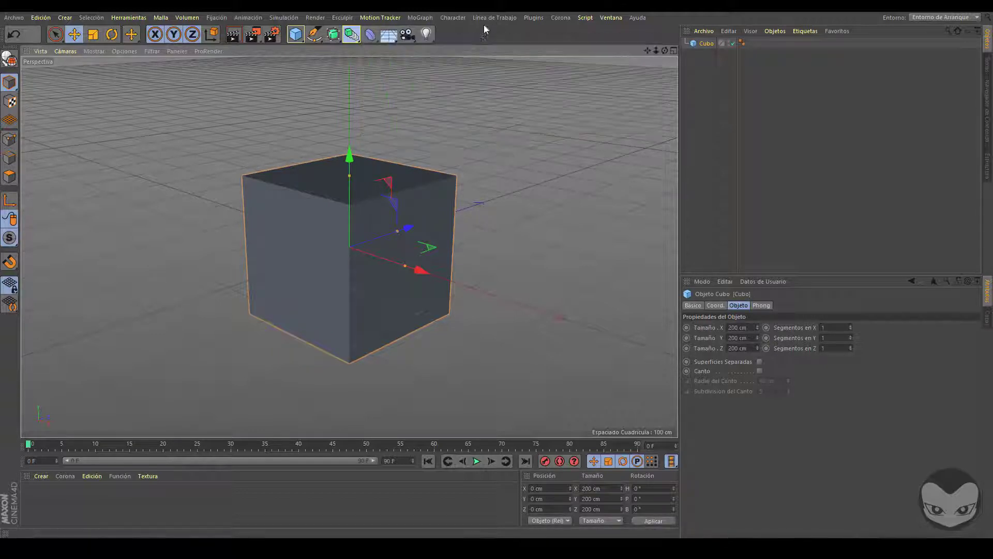
left_click(420, 17)
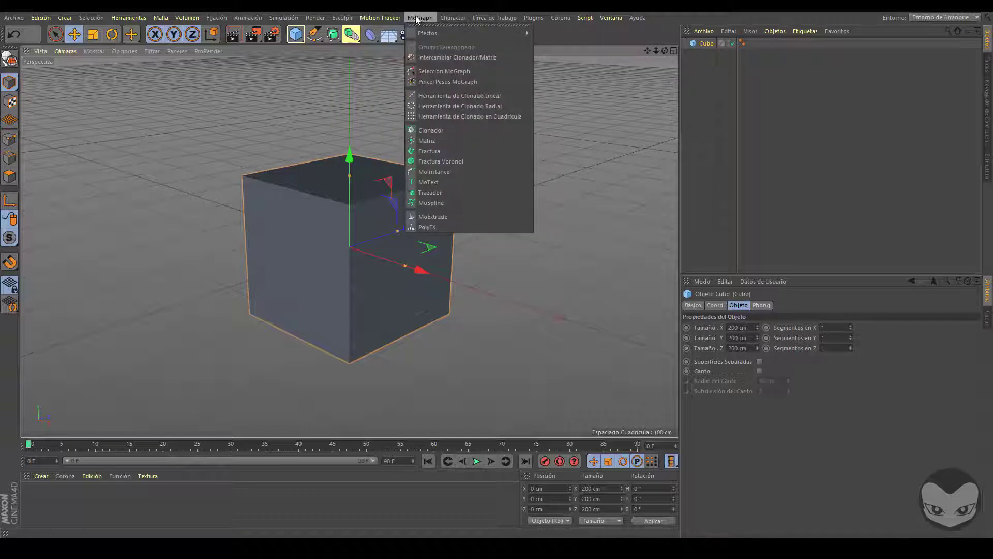
left_click(451, 129)
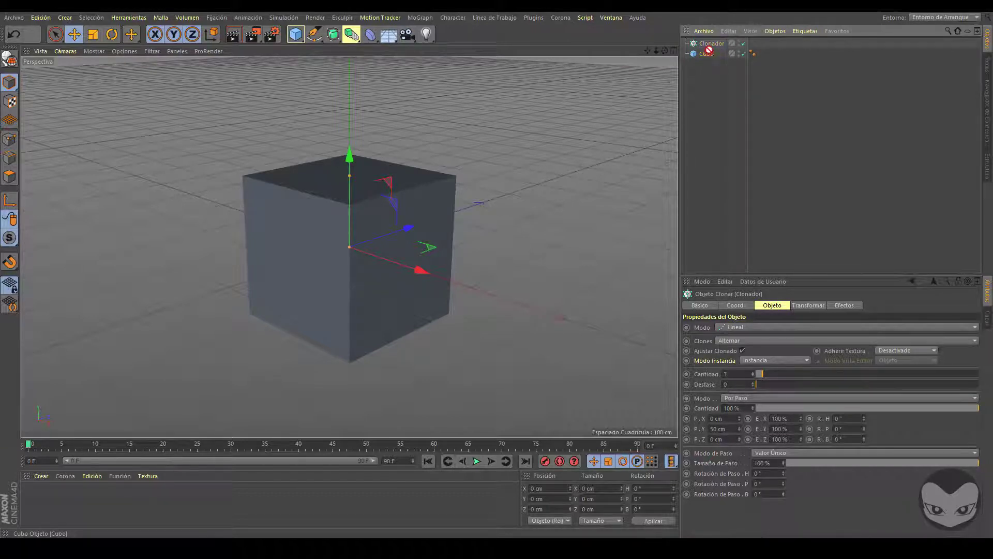
left_click_drag(713, 46, 712, 45)
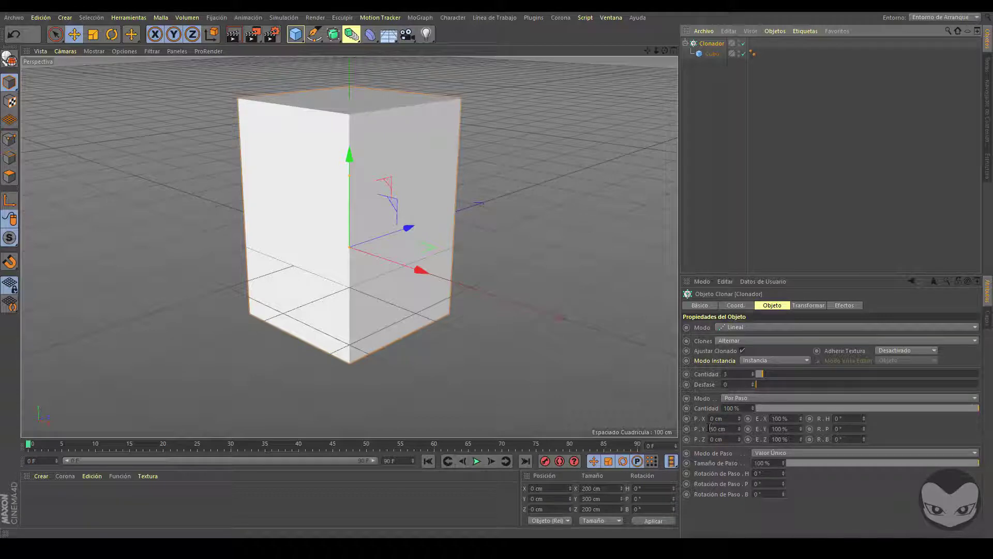
Set the Cloner to 4 clones with a per-step position of 66 cm in X, 212 cm in Y and 70 cm in Z
left_click(725, 428)
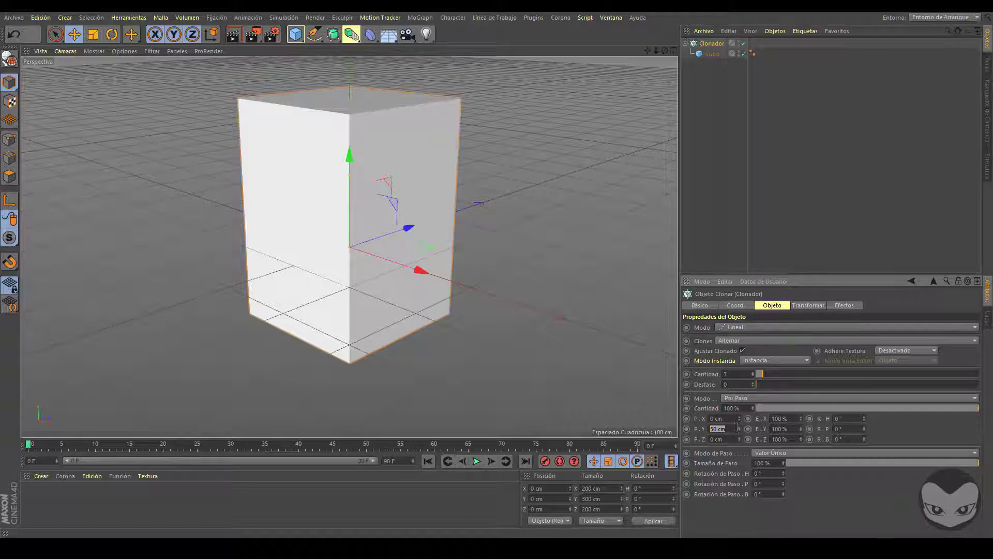
left_click_drag(738, 428, 739, 334)
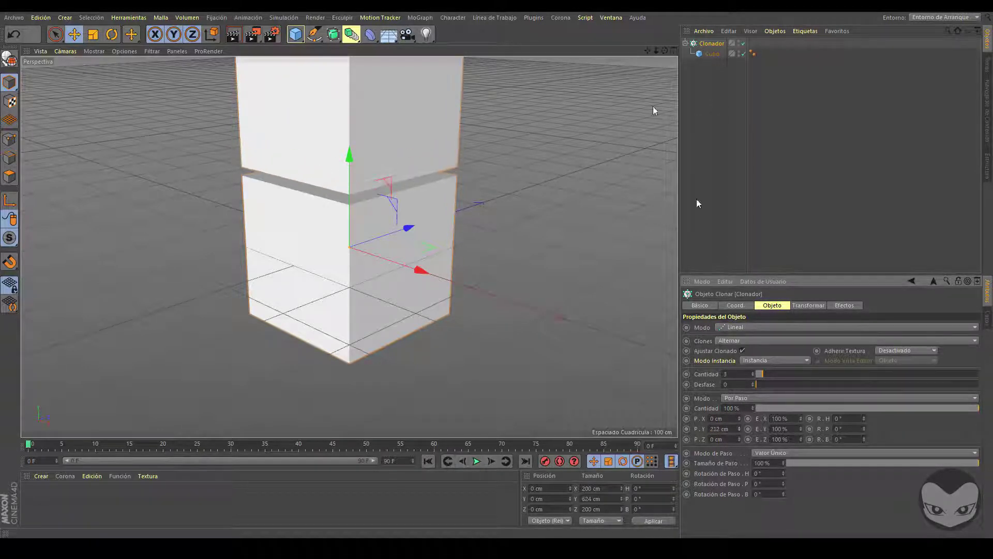
mouse_move(655, 51)
left_mouse_down()
mouse_move(668, 175)
mouse_move(681, 155)
mouse_move(635, 128)
mouse_move(568, 253)
mouse_move(552, 256)
mouse_move(601, 286)
left_mouse_up()
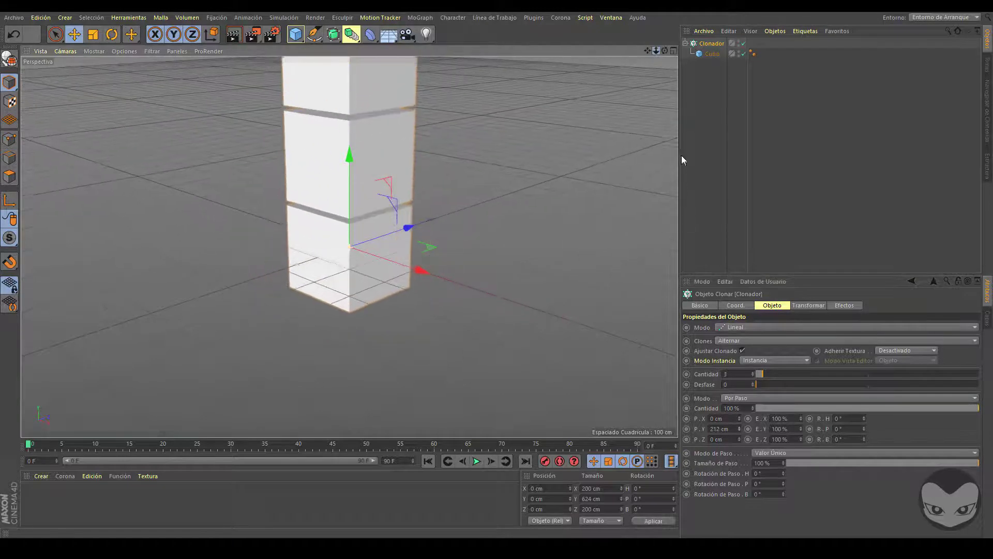
left_click_drag(763, 373, 765, 371)
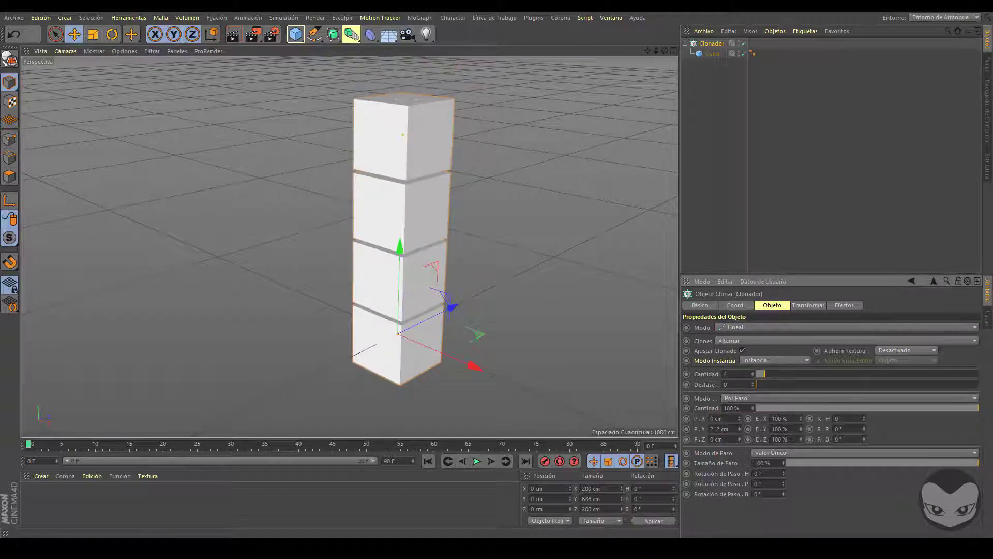
left_click_drag(741, 418, 748, 380)
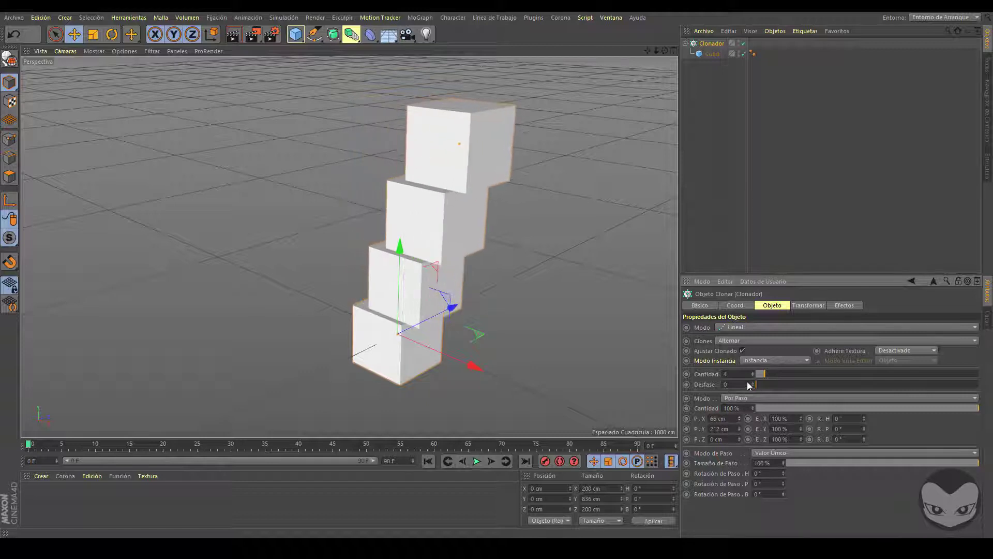
left_click_drag(741, 440, 746, 405)
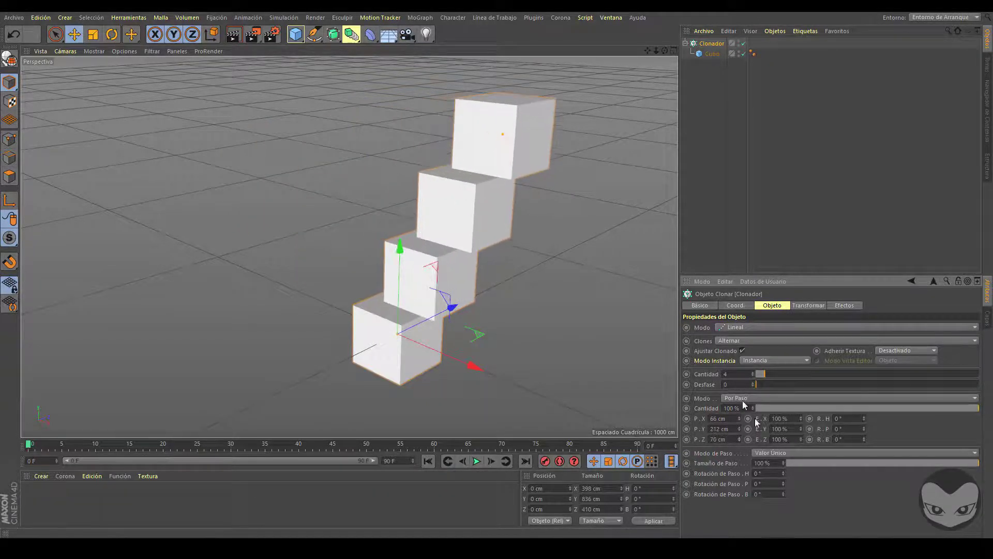
Set the Cloner's per-step scale to 134% in X, 137% in Y and 103% in Z, with an H rotation of 13°
mouse_move(801, 417)
left_mouse_down()
mouse_move(802, 374)
mouse_move(800, 436)
left_mouse_up()
left_click_drag(864, 421, 864, 413)
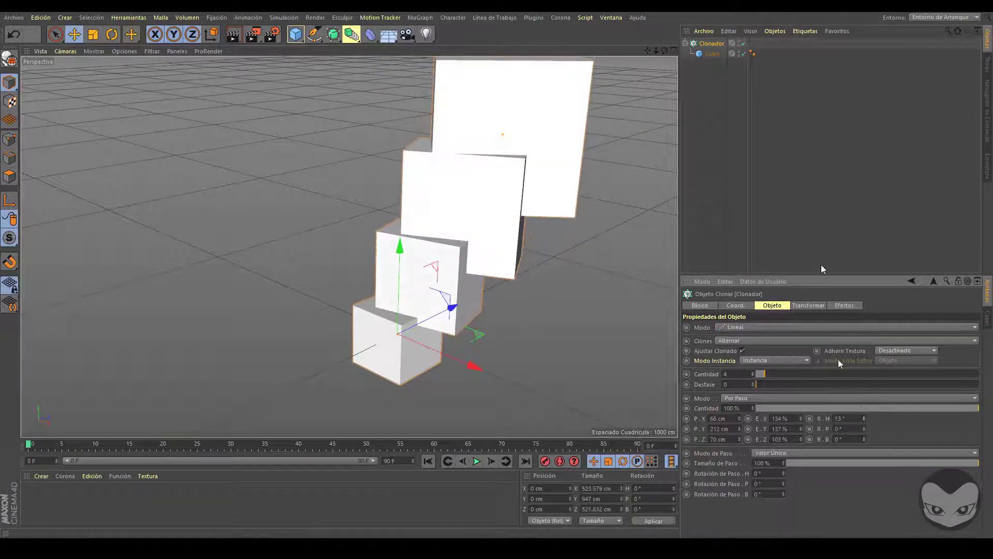
Increase the clone count to 13 and set the per-step rotation to 15° in P and 9° in B
left_click_drag(655, 51, 662, 107)
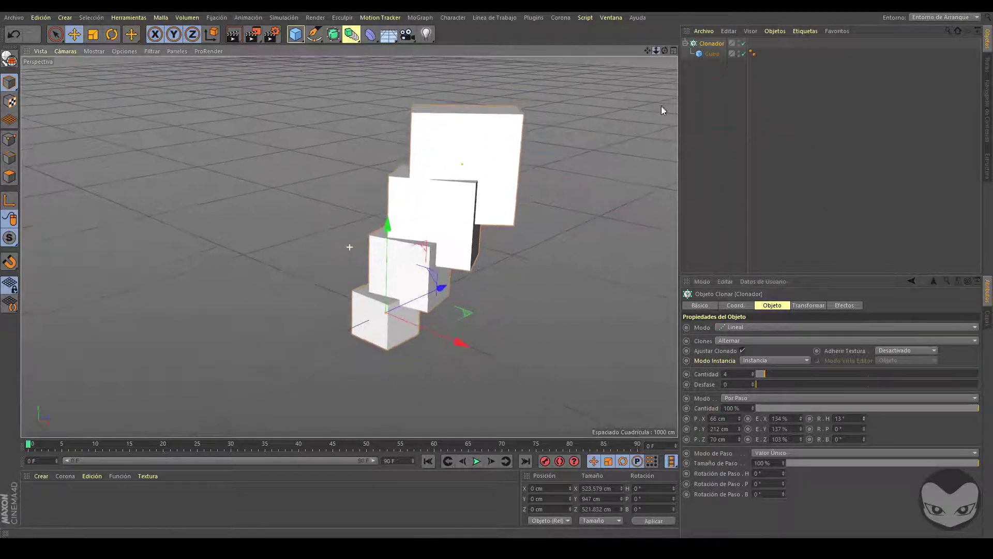
left_click(785, 374)
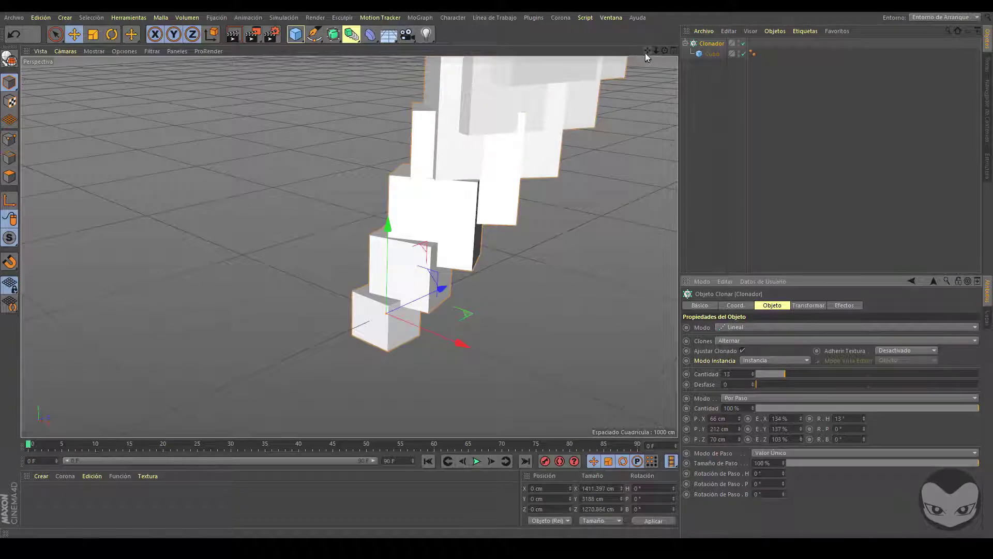
mouse_move(645, 53)
left_mouse_down()
mouse_move(567, 224)
mouse_move(571, 282)
left_mouse_up()
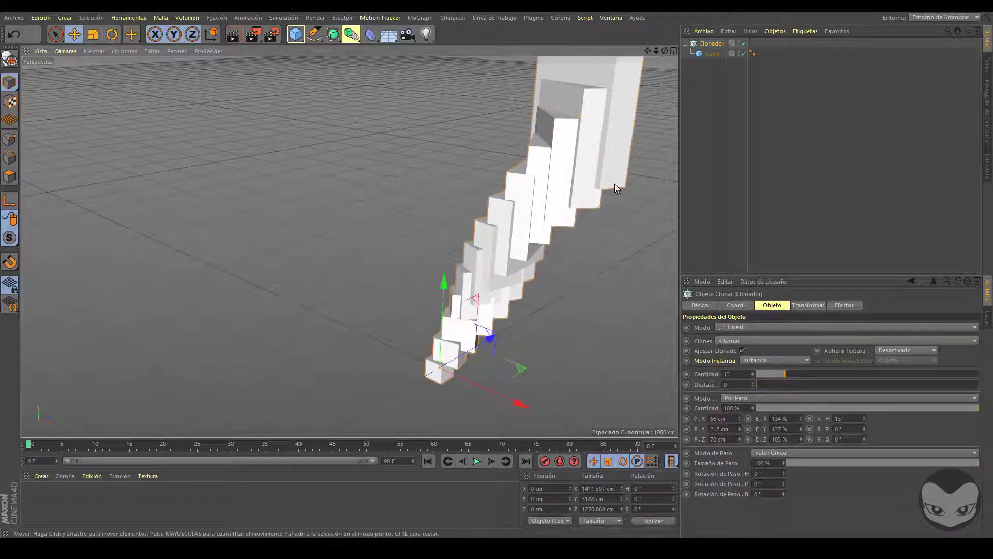
left_click_drag(656, 51, 657, 86)
mouse_move(648, 51)
left_mouse_down()
mouse_move(534, 64)
mouse_move(516, 87)
left_mouse_up()
scroll(447, 215, "up", 1)
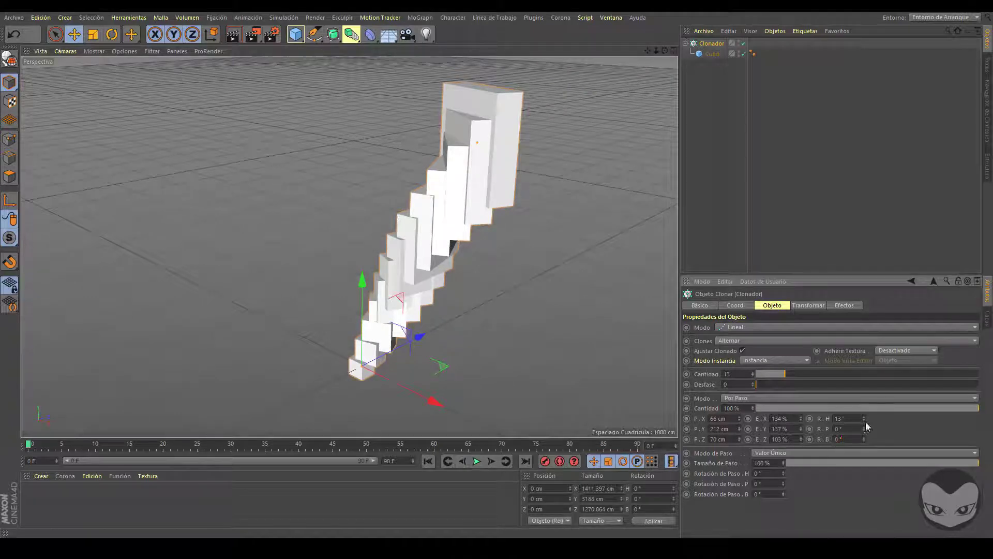
mouse_move(864, 427)
left_mouse_down()
mouse_move(864, 419)
mouse_move(867, 464)
mouse_move(867, 432)
left_mouse_up()
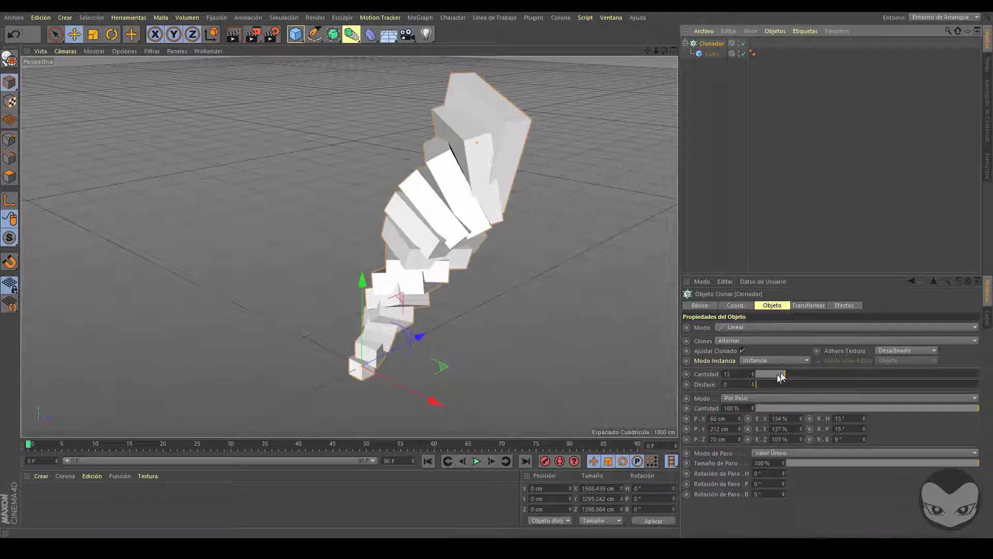
Reduce the clone count to 11 and adjust the per-step X position to 63 cm and X scale to about 142%
mouse_move(784, 374)
left_mouse_down()
mouse_move(744, 384)
mouse_move(807, 386)
mouse_move(746, 384)
mouse_move(742, 440)
left_mouse_up()
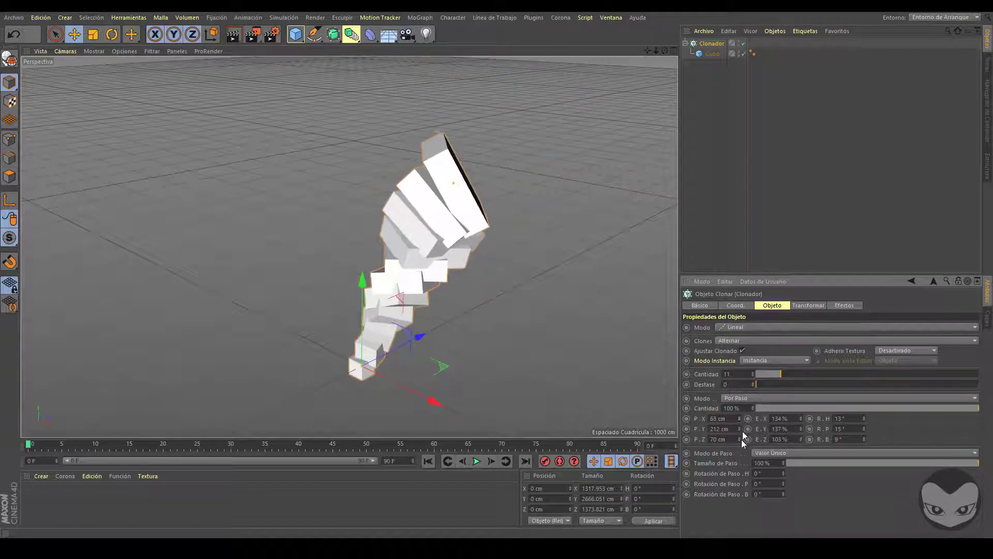
left_click_drag(803, 420, 809, 418)
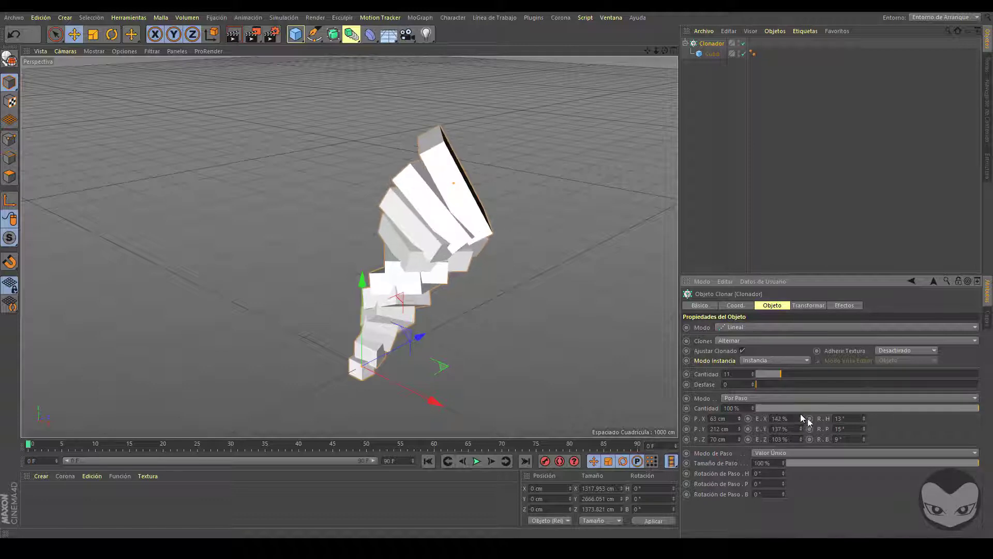
Switch the Cloner to Radial mode with 12 clones and a radius of 566 cm
left_click(846, 420)
left_click(740, 328)
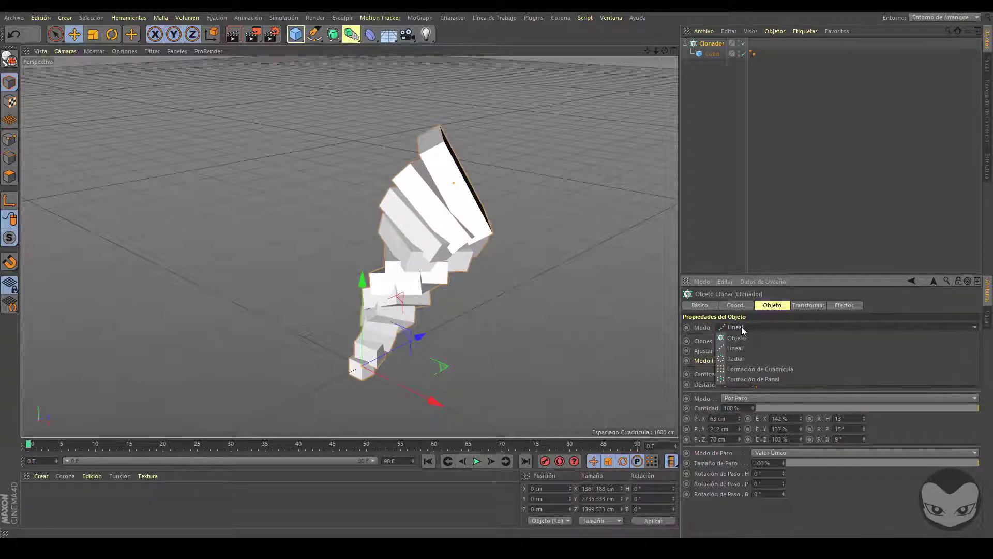
left_click(739, 359)
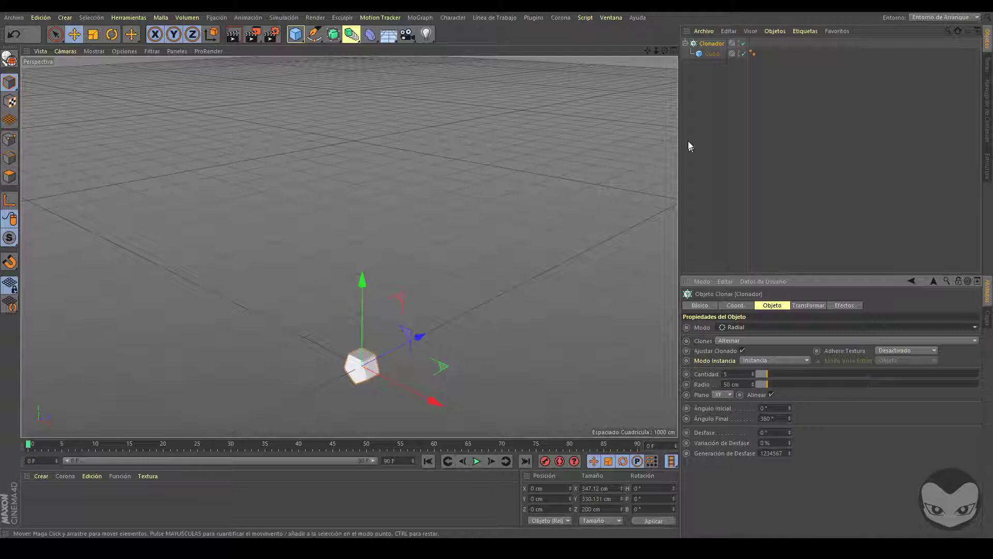
mouse_move(648, 51)
left_mouse_down()
mouse_move(654, 31)
mouse_move(659, 38)
left_mouse_up()
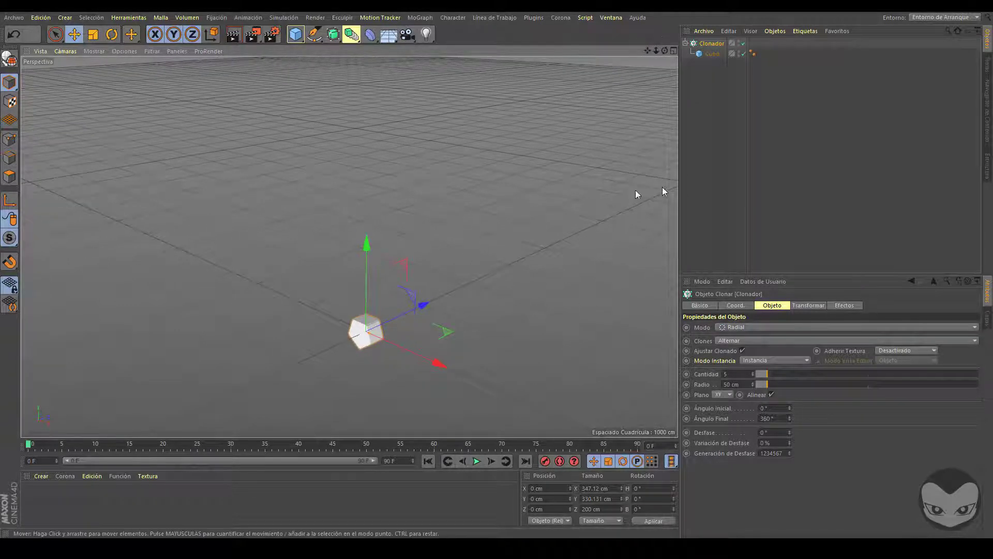
middle_click_drag(380, 326, 406, 244, "alt")
scroll(422, 200, "up", 5)
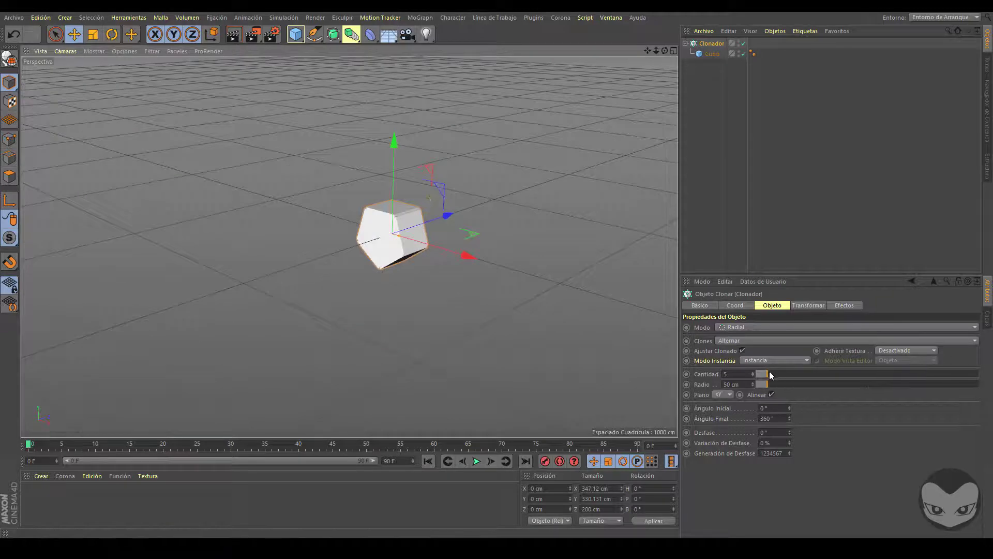
left_click_drag(768, 372, 821, 392)
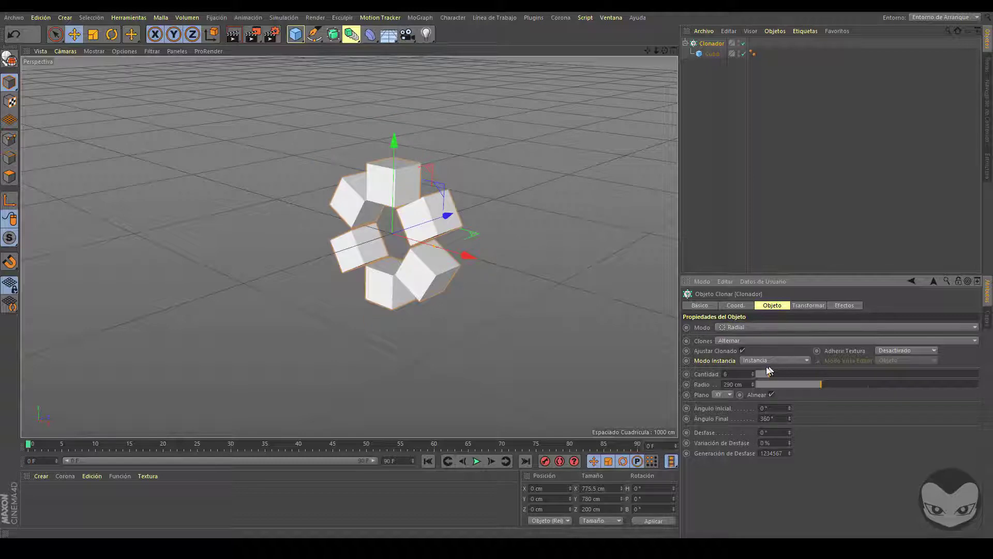
mouse_move(770, 373)
left_mouse_down()
mouse_move(960, 386)
mouse_move(874, 388)
mouse_move(883, 387)
left_mouse_up()
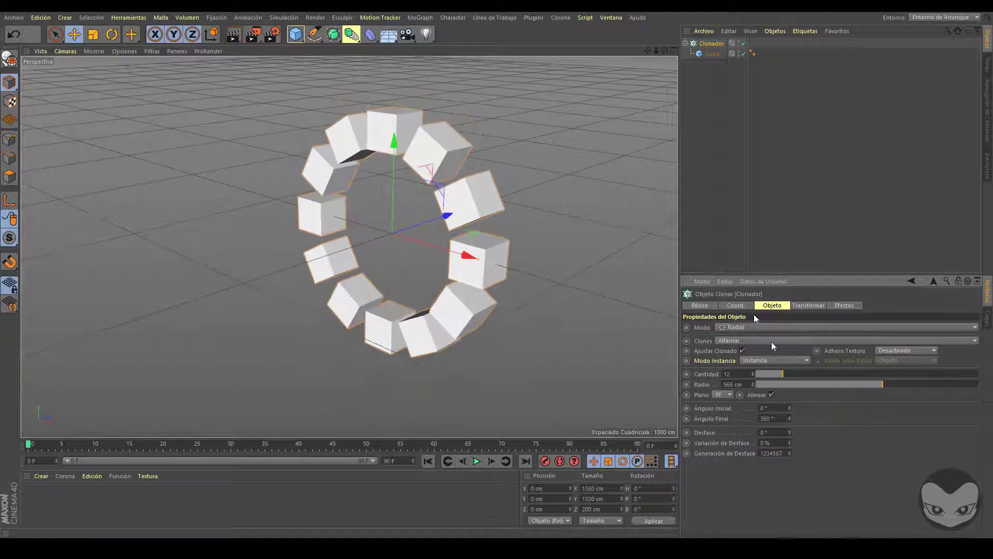
Switch the Cloner to Formación de Cuadrícula mode and set the grid size to 409 × 412 × 419 cm
left_click(747, 328)
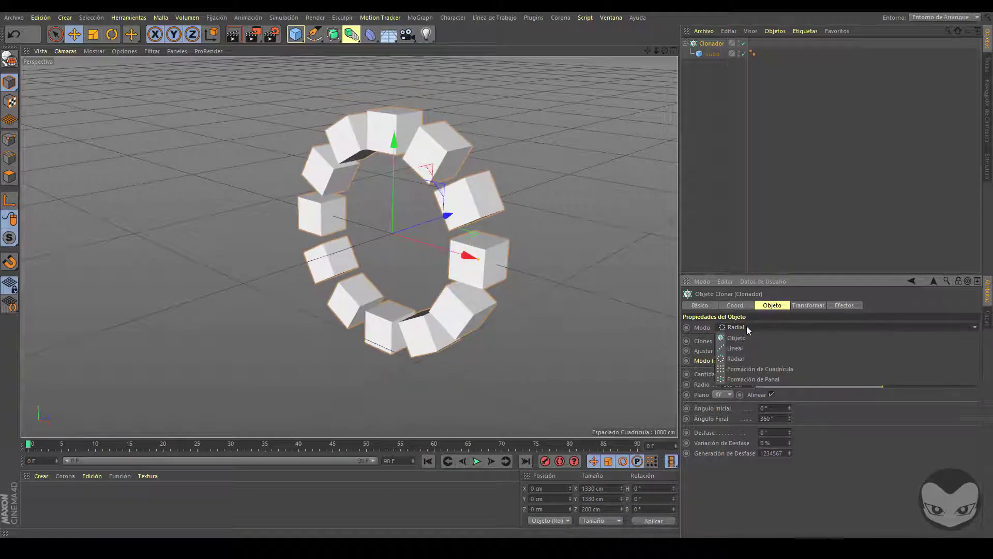
left_click(756, 370)
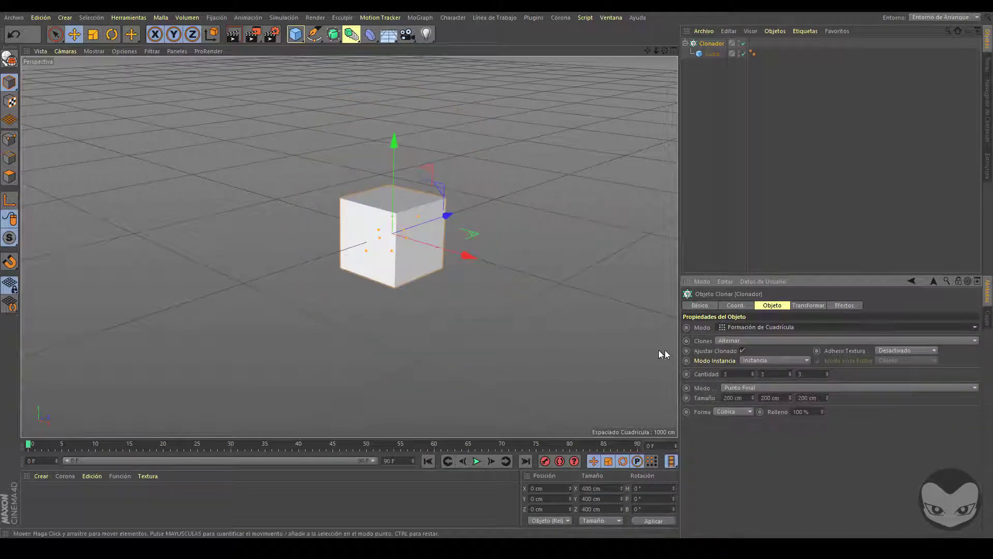
mouse_move(752, 396)
left_mouse_down()
mouse_move(778, 261)
mouse_move(783, 292)
left_mouse_up()
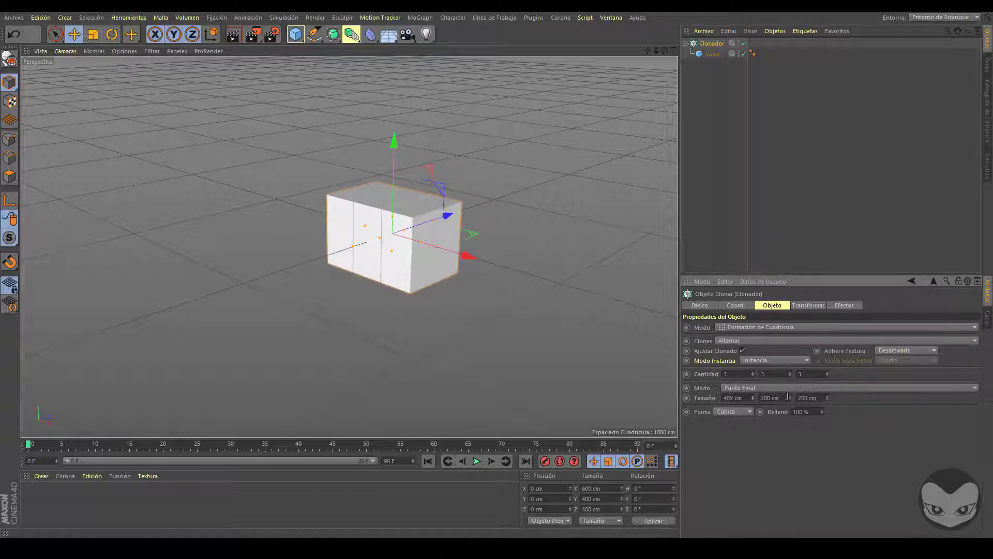
mouse_move(790, 397)
left_mouse_down()
mouse_move(797, 240)
mouse_move(800, 284)
left_mouse_up()
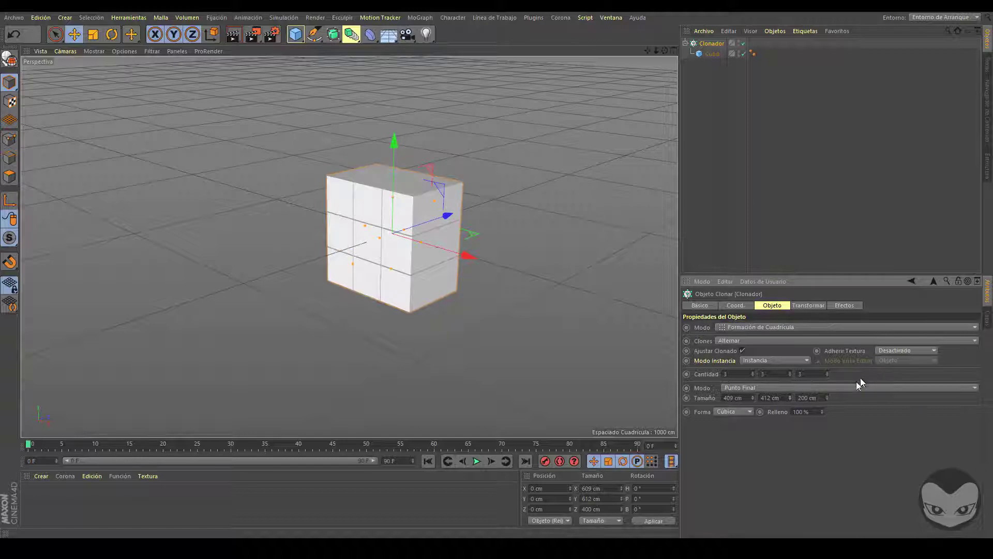
left_click(816, 398)
mouse_move(826, 399)
left_mouse_down()
mouse_move(844, 271)
mouse_move(843, 284)
left_mouse_up()
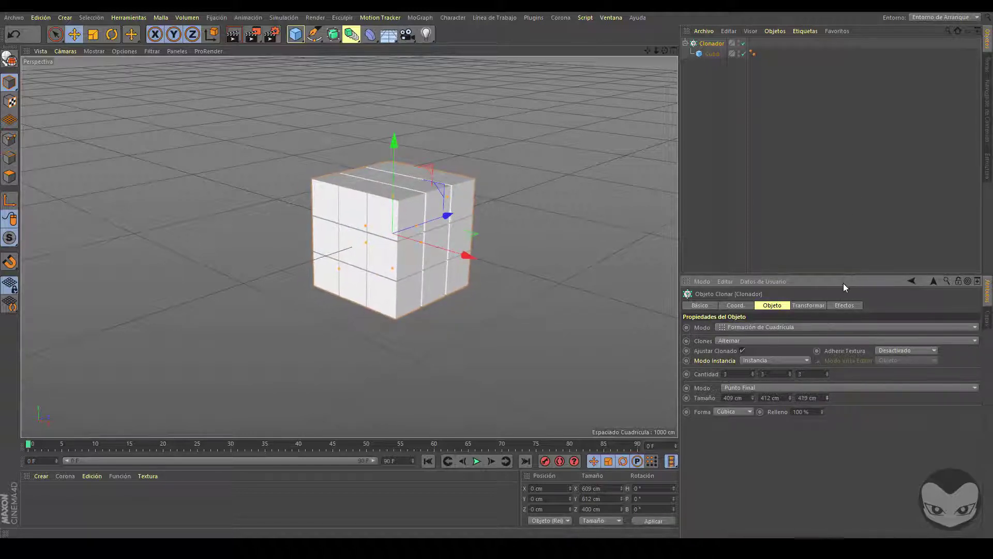
Set the grid's X clone count to 5 and stretch the grid to about 1689 × 918 × 1421 cm
left_click(753, 372)
left_click(753, 372)
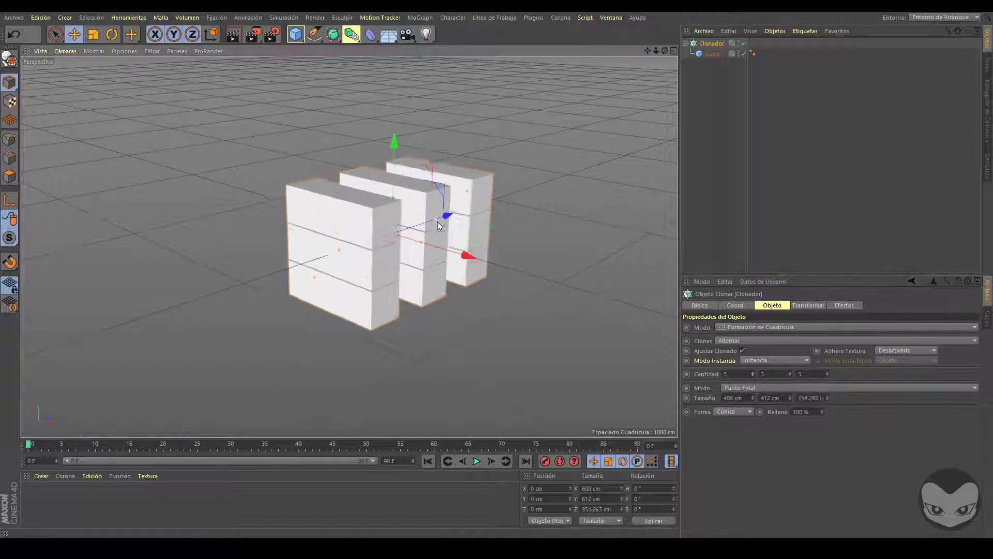
left_click_drag(438, 225, 468, 215)
left_click_drag(428, 249, 536, 282)
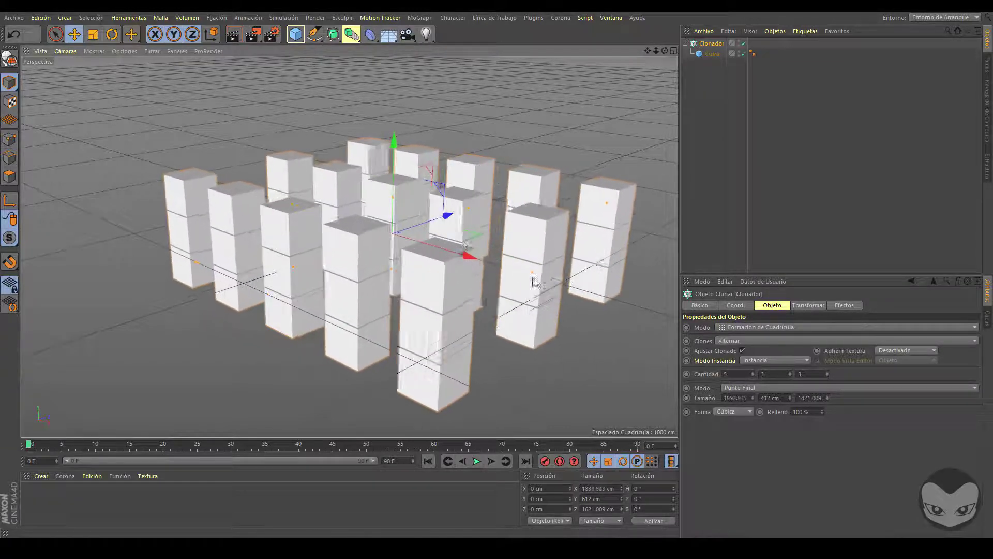
left_click_drag(397, 204, 396, 143)
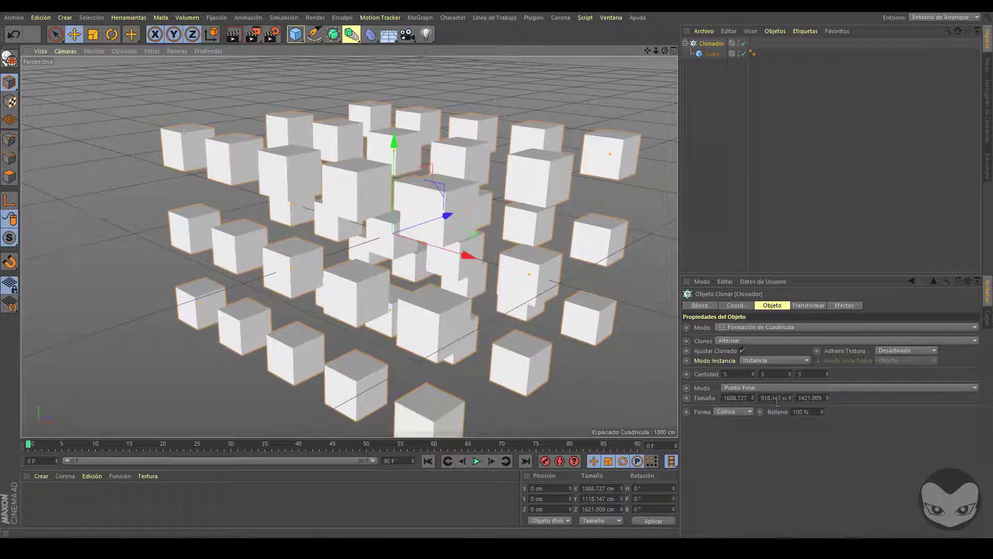
Increase the grid's clone counts to 8 in X, 5 in Y and 6 in Z
left_click(790, 373)
left_click(790, 373)
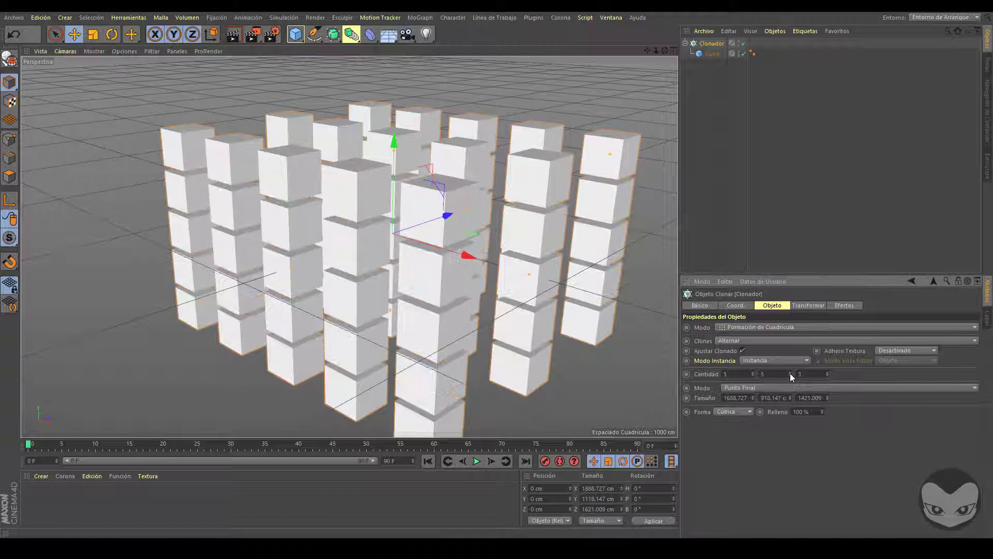
left_click(827, 372)
left_click(827, 372)
left_click(827, 372)
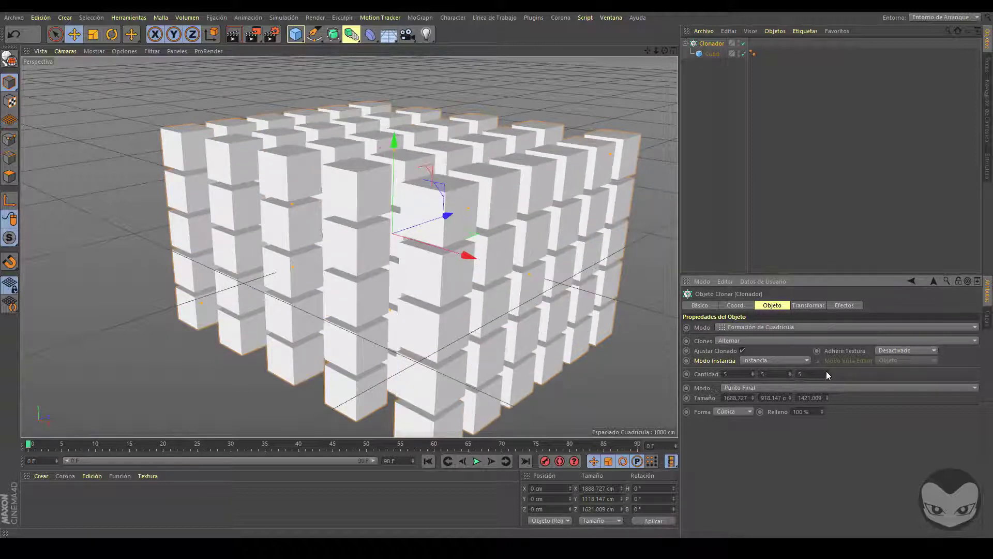
left_click(748, 373)
left_click(753, 372)
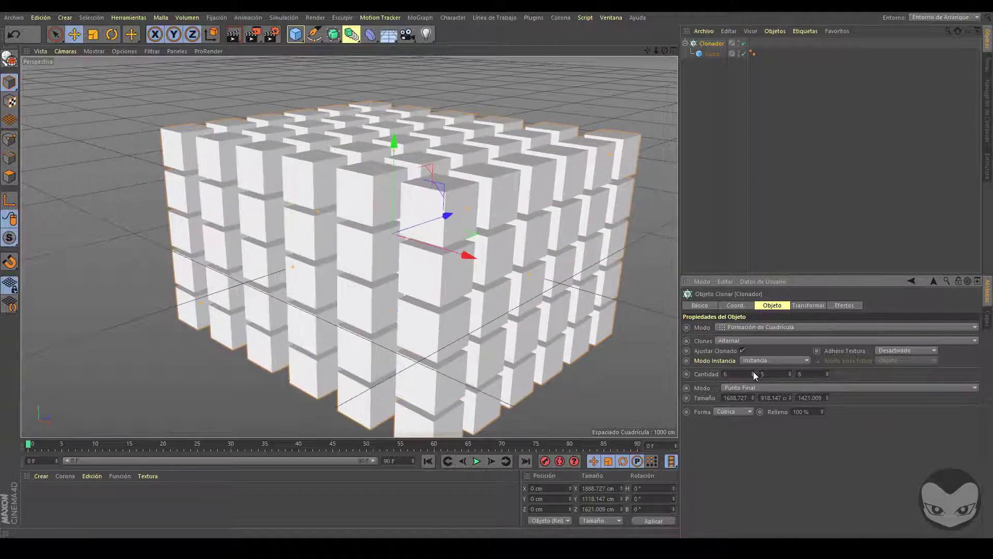
left_click(753, 372)
left_click(752, 372)
mouse_move(664, 51)
left_mouse_down()
mouse_move(725, 89)
mouse_move(588, 13)
mouse_move(638, 65)
mouse_move(495, 20)
mouse_move(236, 147)
left_mouse_up()
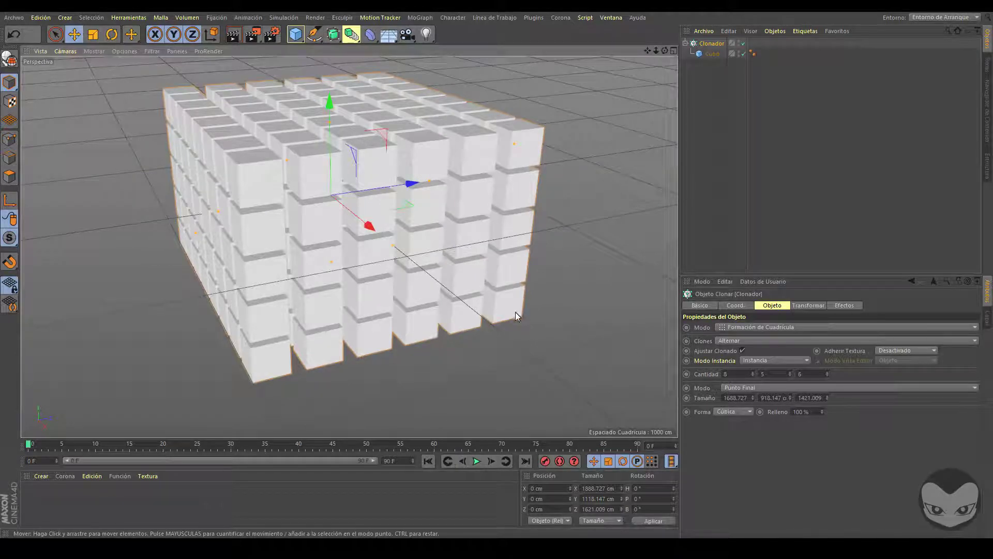
Switch the Cloner to Formación de Panal mode with 7% offset, height count 12, width spacing 187 cm and height spacing 390.41 cm
left_click(743, 327)
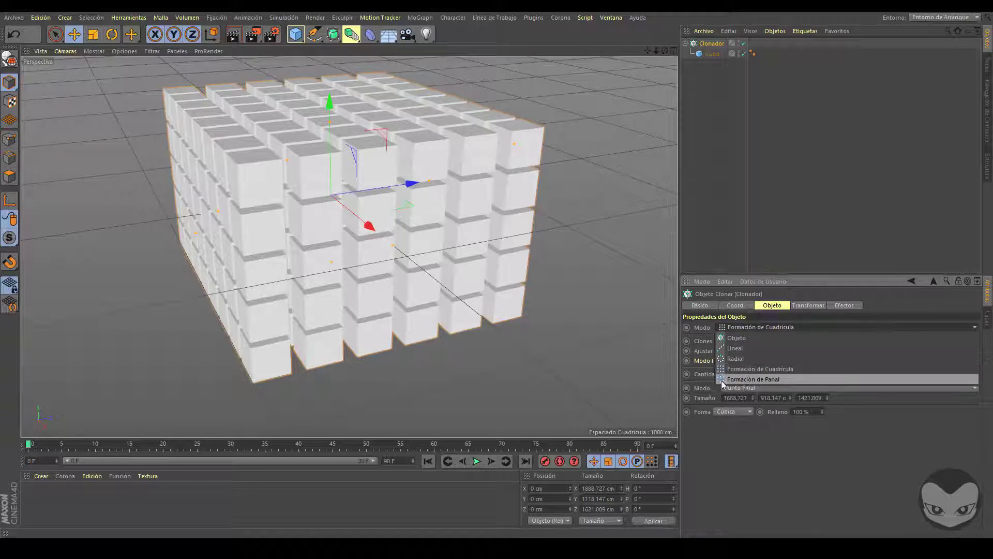
left_click(775, 379)
mouse_move(664, 52)
left_mouse_down()
mouse_move(772, 53)
mouse_move(743, 39)
mouse_move(740, 83)
left_mouse_up()
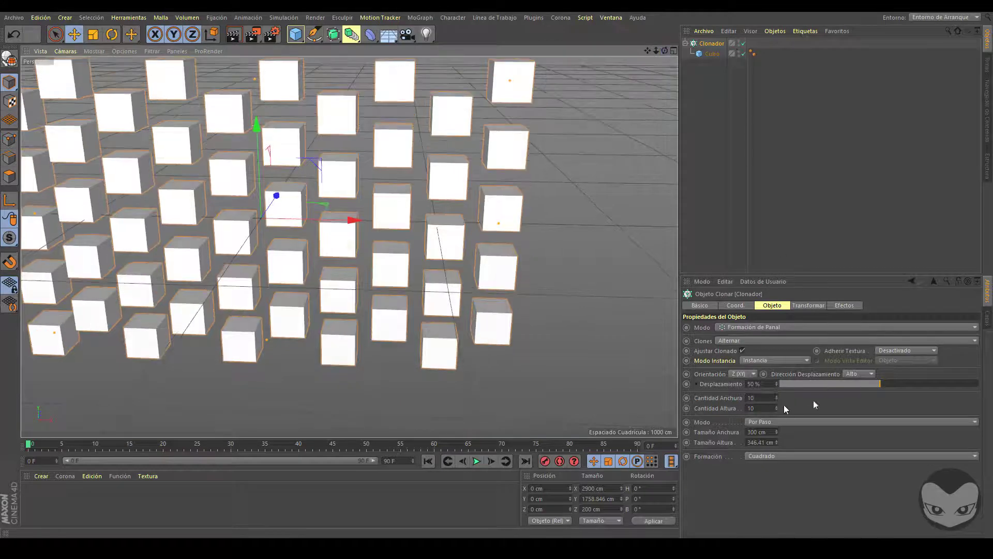
mouse_move(880, 384)
left_mouse_down()
mouse_move(845, 388)
mouse_move(939, 387)
mouse_move(882, 391)
left_mouse_up()
left_click_drag(776, 398, 781, 493)
mouse_move(777, 442)
left_mouse_down()
mouse_move(778, 517)
mouse_move(783, 391)
left_mouse_up()
mouse_move(886, 387)
left_mouse_down()
mouse_move(745, 388)
mouse_move(890, 387)
mouse_move(761, 379)
mouse_move(794, 384)
left_mouse_up()
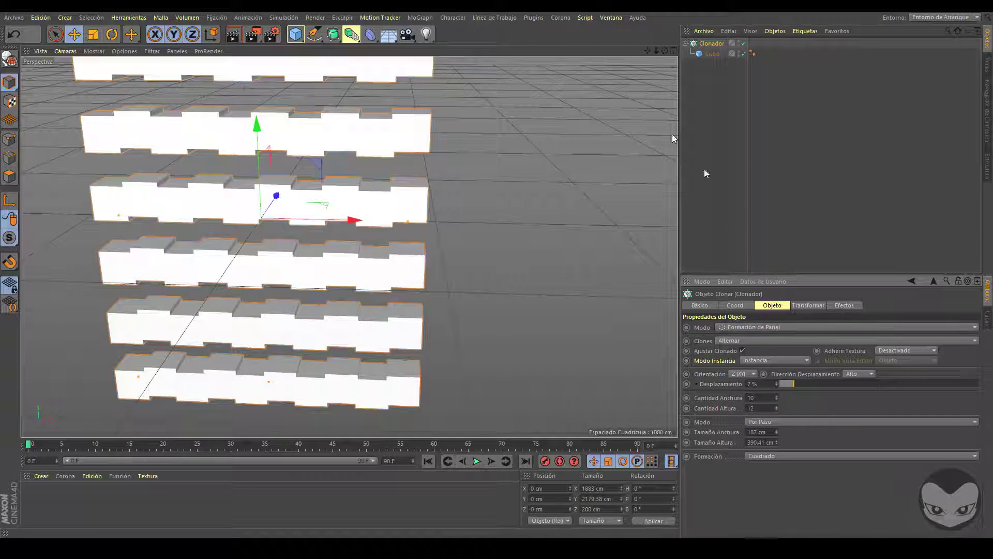
mouse_move(665, 51)
left_mouse_down()
mouse_move(622, 47)
mouse_move(659, 87)
left_mouse_up()
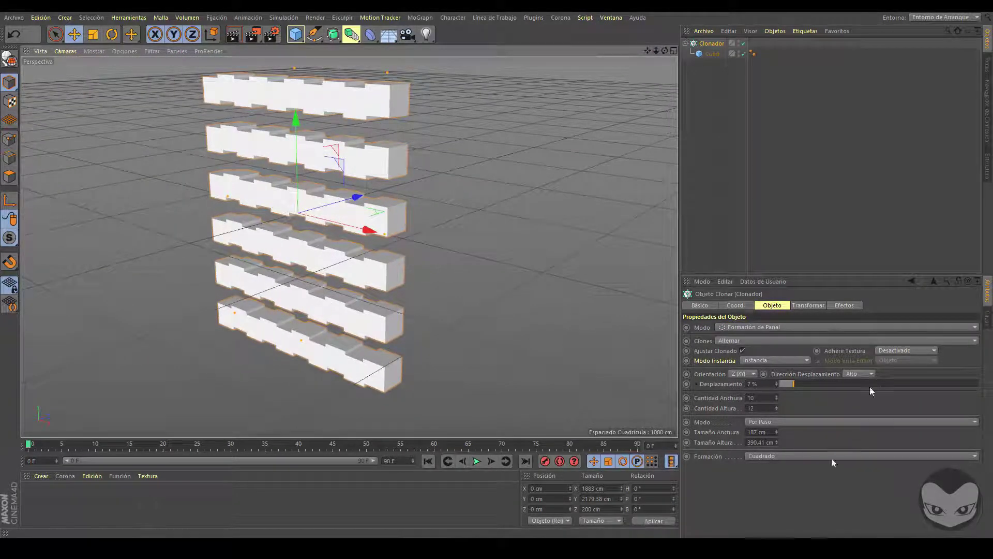
Transform the clones with rotation H 44°, P 26°, B 35°, scale X 1.33, Y 1.84, Z 1.27, and position X 3 cm, Y 19 cm
left_click(809, 305)
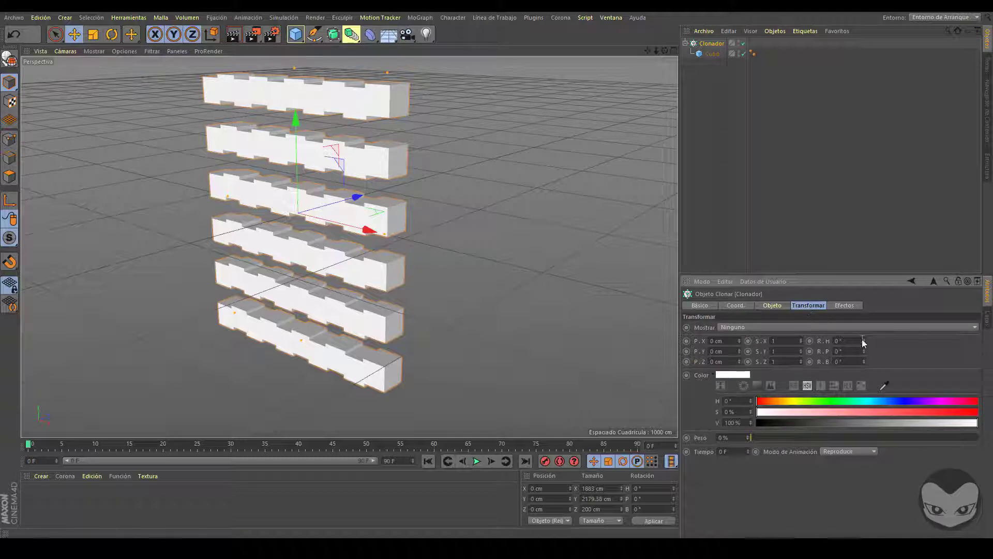
mouse_move(863, 341)
left_mouse_down()
mouse_move(866, 317)
mouse_move(866, 352)
mouse_move(864, 334)
mouse_move(865, 342)
left_mouse_up()
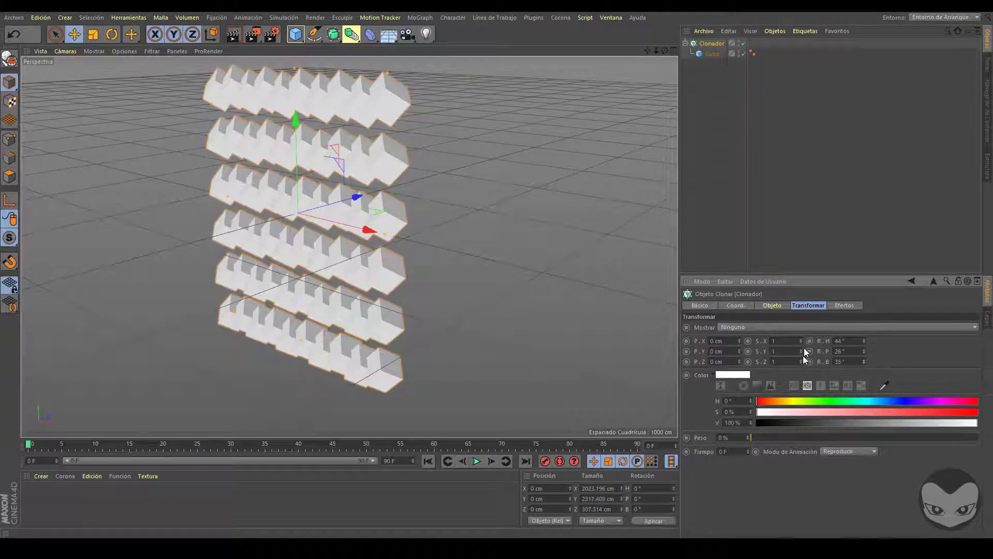
mouse_move(801, 341)
left_mouse_down()
mouse_move(799, 374)
mouse_move(808, 274)
mouse_move(812, 334)
mouse_move(803, 326)
mouse_move(802, 344)
left_mouse_up()
mouse_move(740, 340)
left_mouse_down()
mouse_move(743, 355)
mouse_move(747, 332)
mouse_move(746, 341)
left_mouse_up()
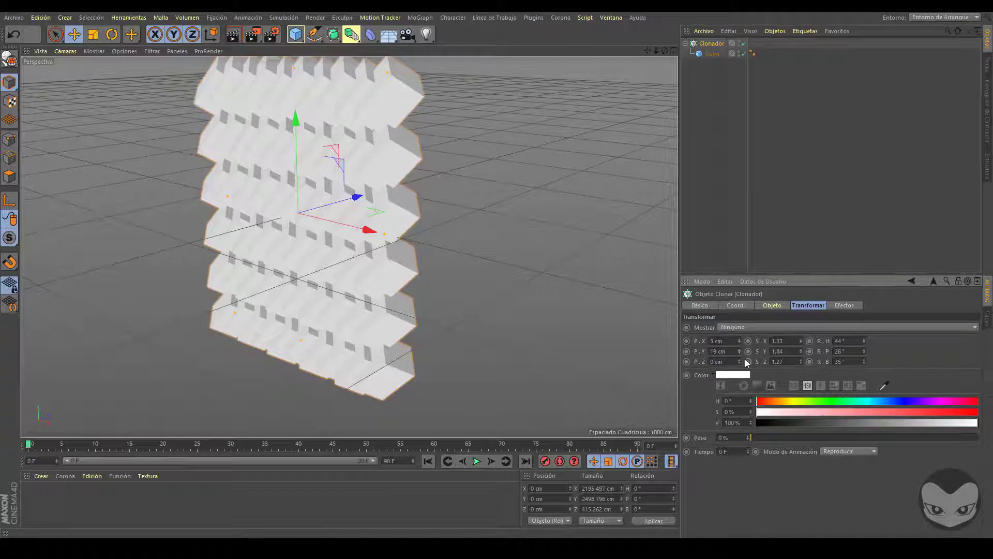
Inspect the honeycomb wall of clones from other angles and switch the Cloner to Objeto mode
left_click(771, 306)
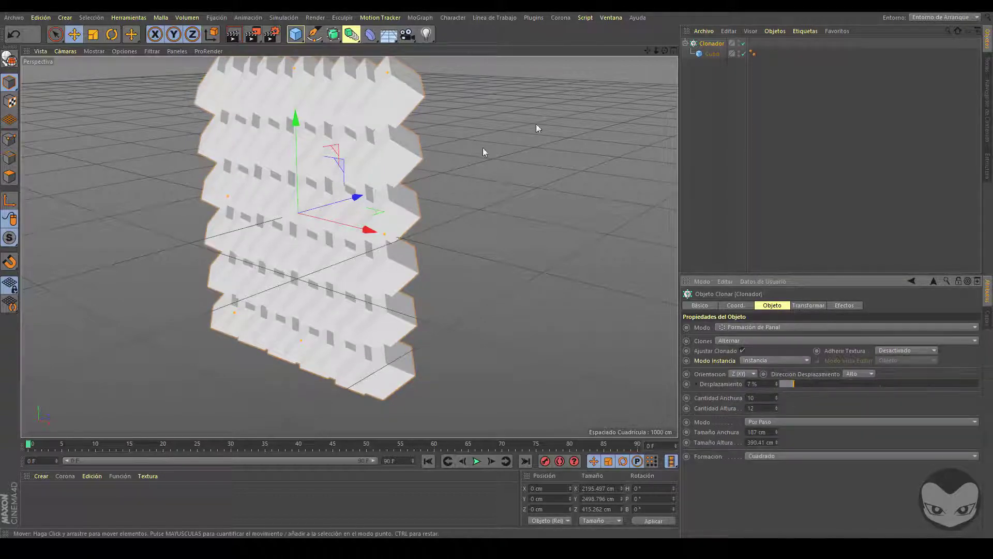
left_click_drag(657, 52, 670, 69)
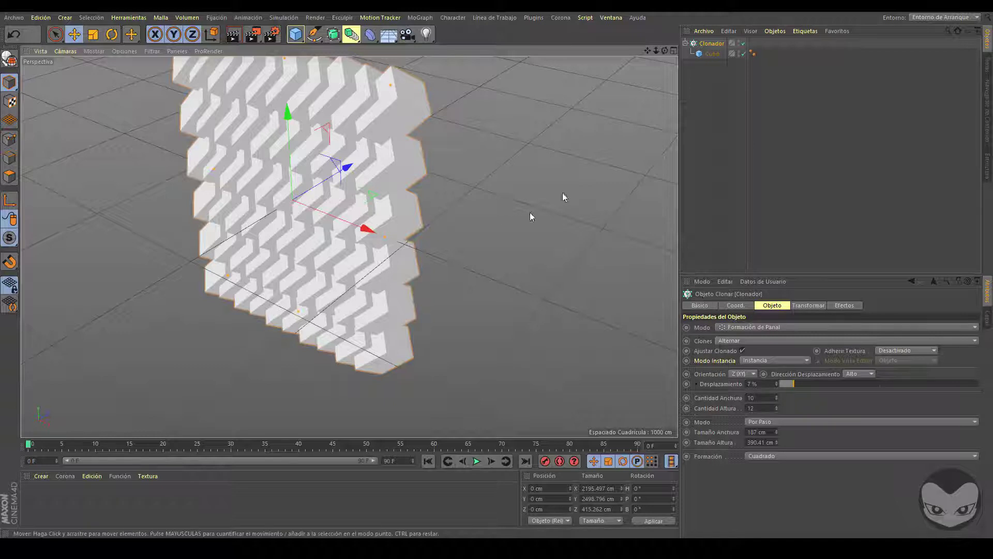
left_click_drag(644, 54, 669, 86)
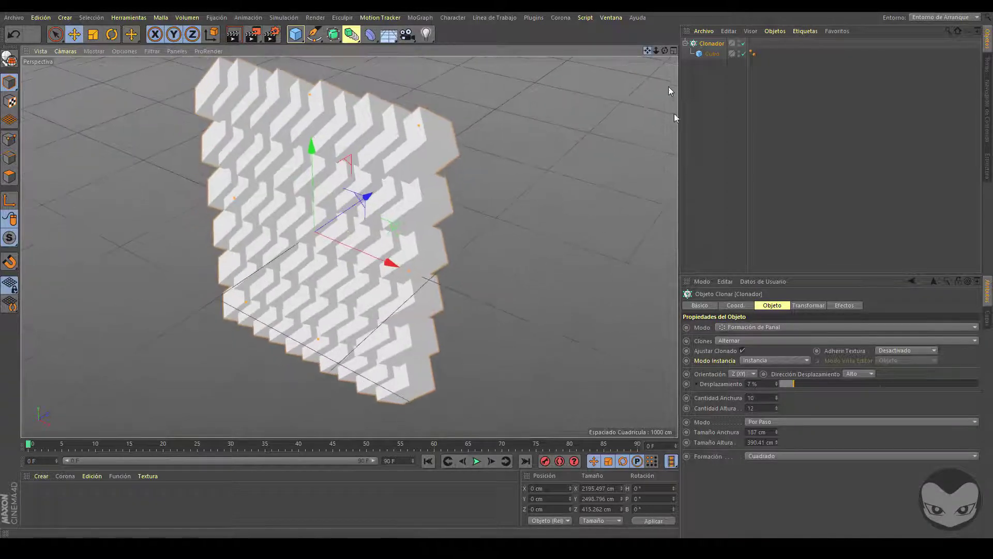
left_click(735, 327)
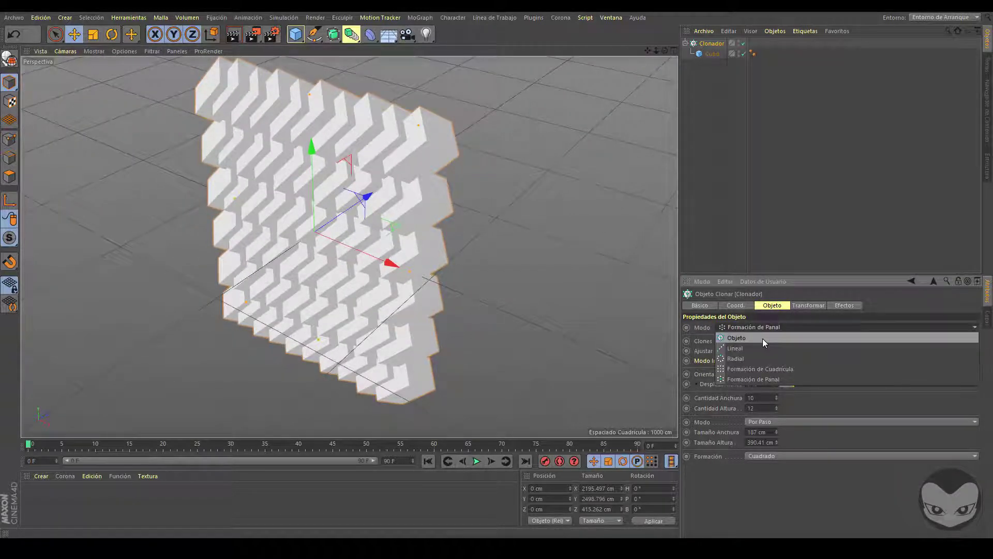
left_click(756, 339)
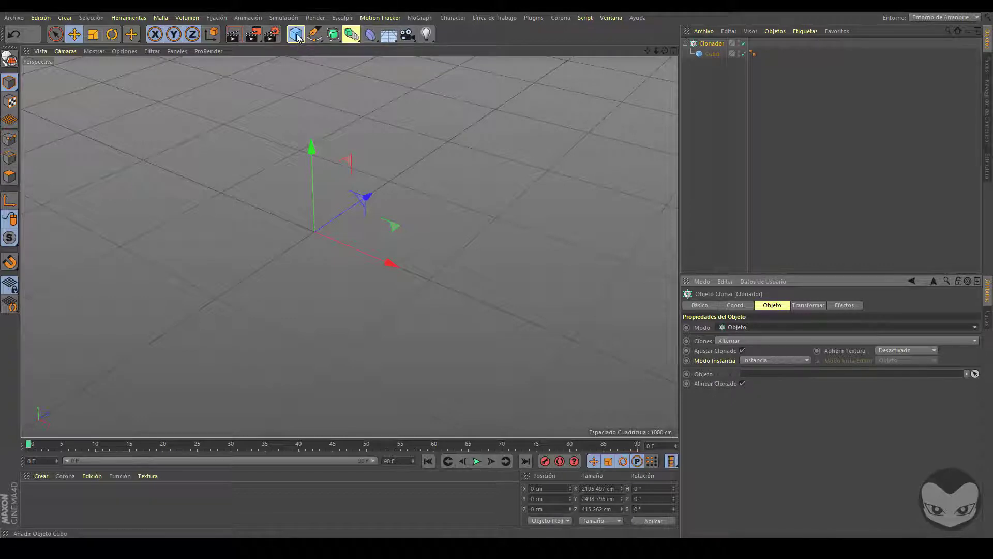
Add a sphere with a radius of about 923 cm and move it along X to about -1566 cm
left_click_drag(297, 37, 597, 67)
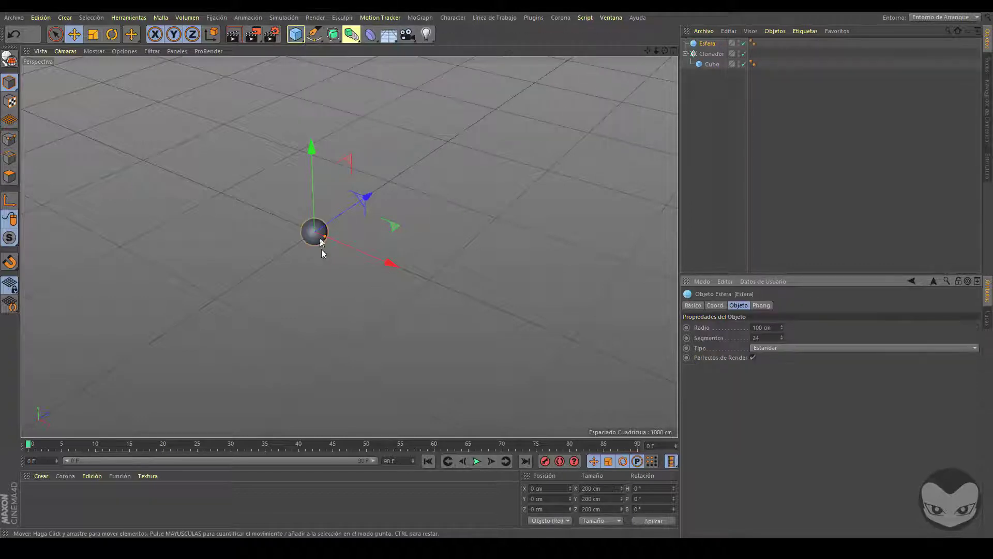
left_click_drag(324, 237, 239, 201)
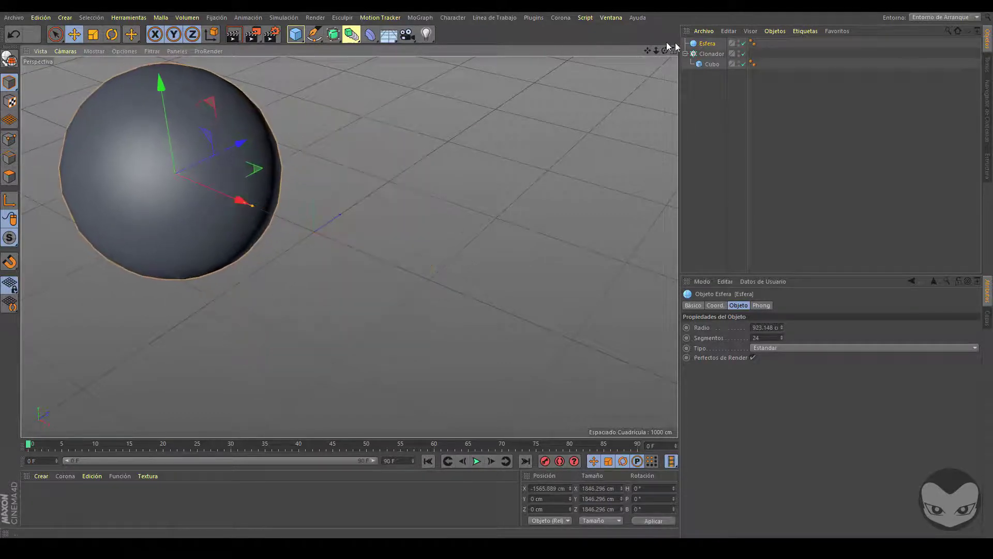
Assign the sphere as the Cloner's target object so the cubes are distributed over its surface
left_click(712, 53)
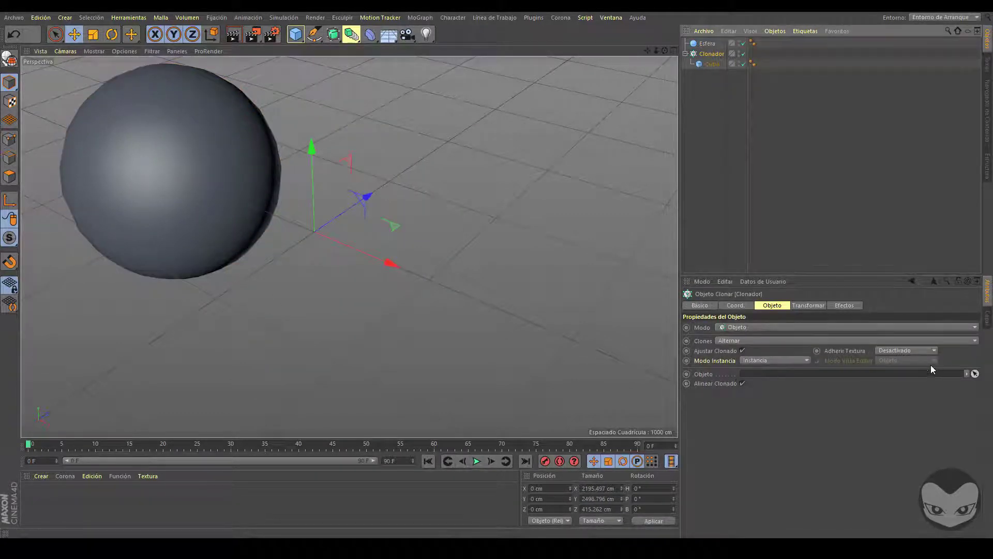
left_click(976, 374)
left_click(708, 44)
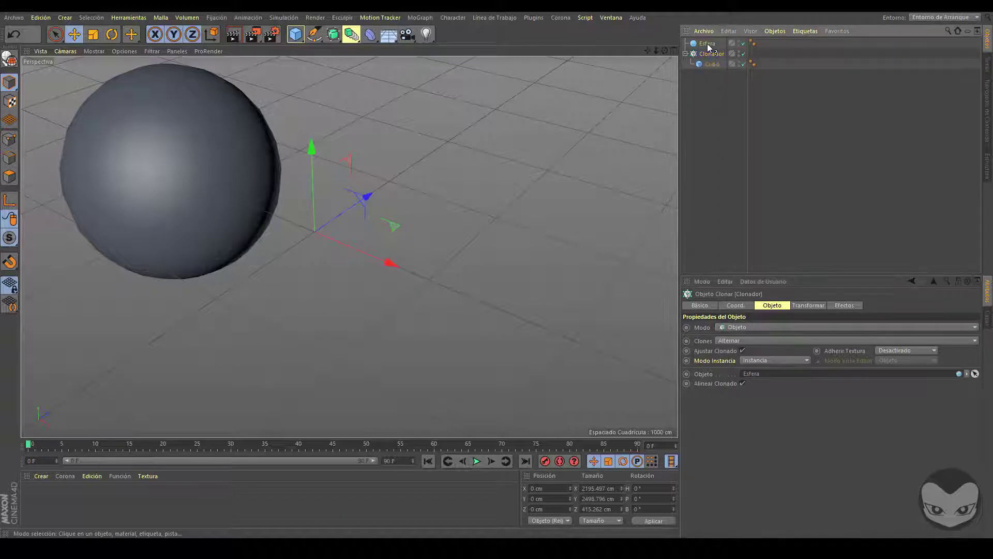
left_click_drag(649, 50, 796, 231)
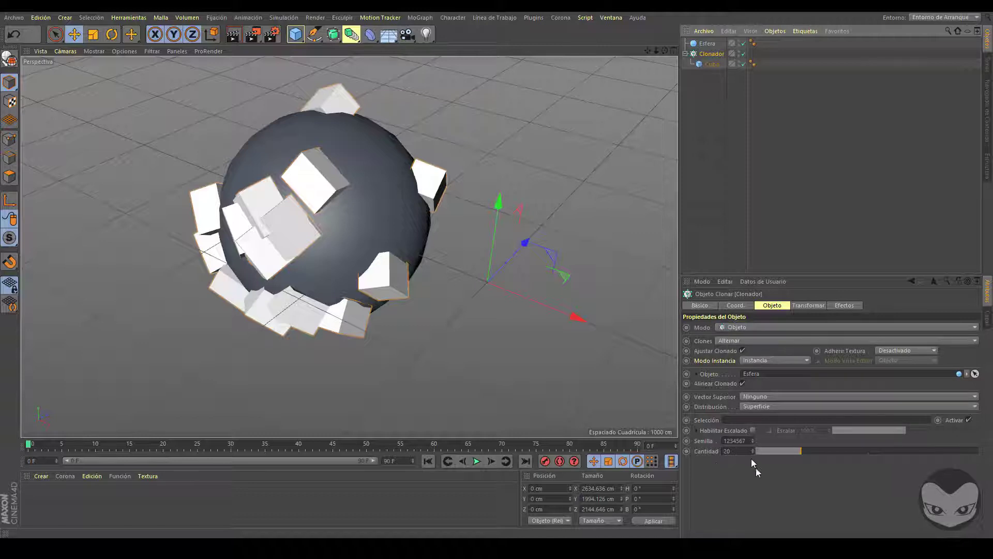
Increase the number of clones on the sphere to 35
double_click(729, 451)
left_click_drag(801, 450, 834, 449)
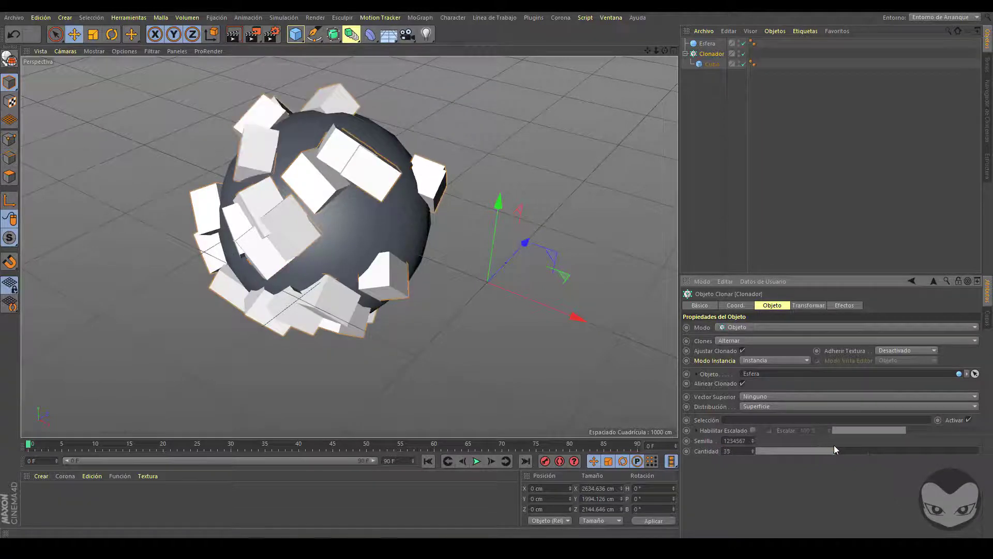
Try the Aleatorio and Mezcla clone orders on the Cloner and return it to Alternar
left_click(743, 342)
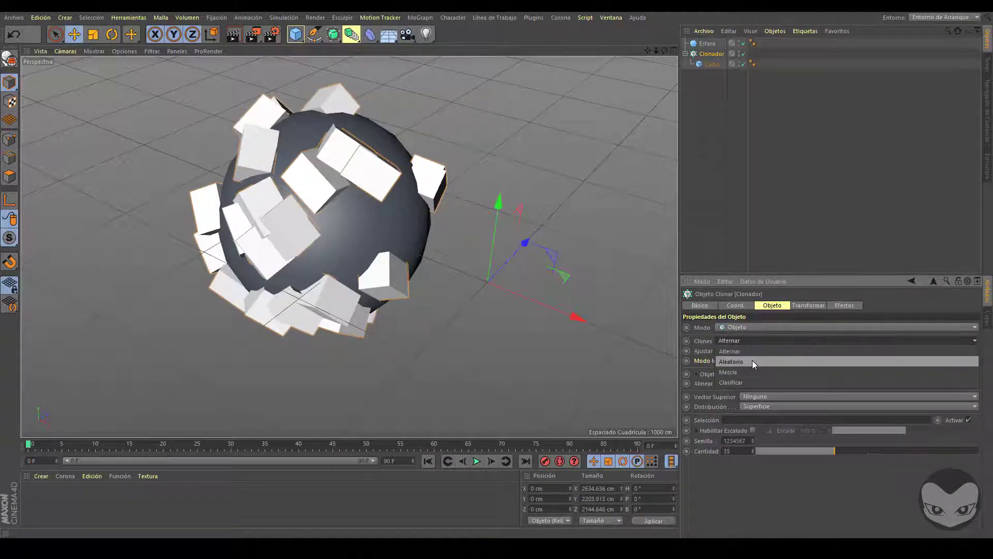
left_click(752, 361)
left_click(746, 341)
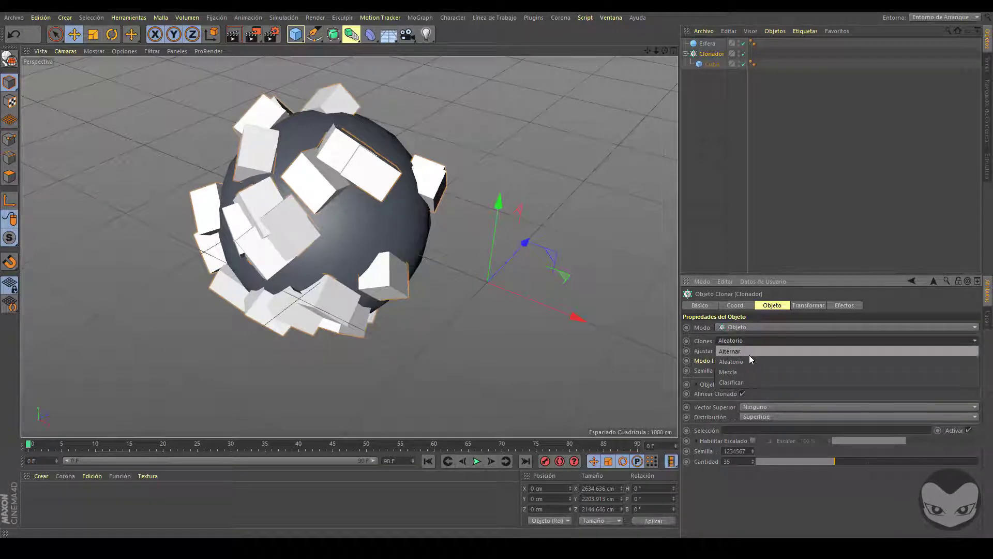
left_click(750, 352)
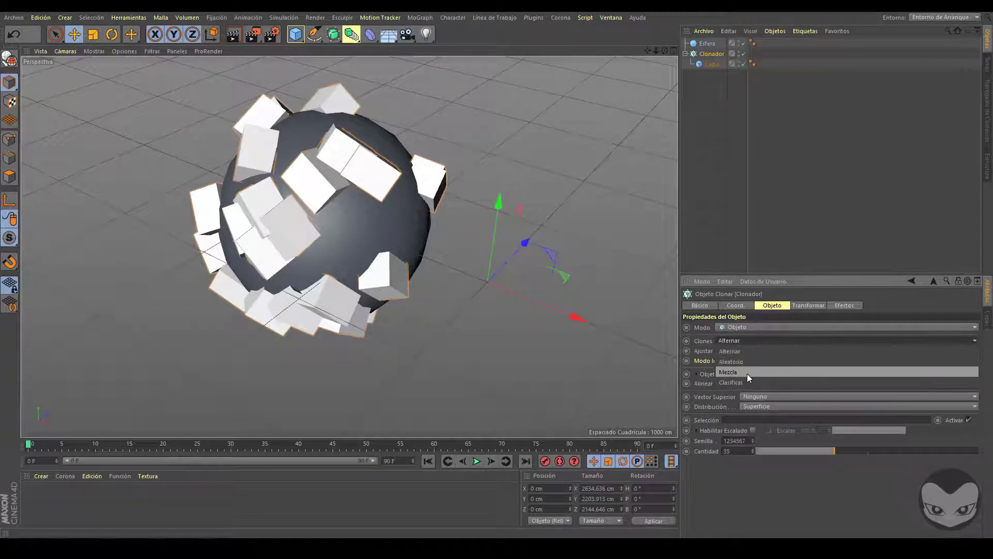
left_click(747, 372)
left_click(745, 341)
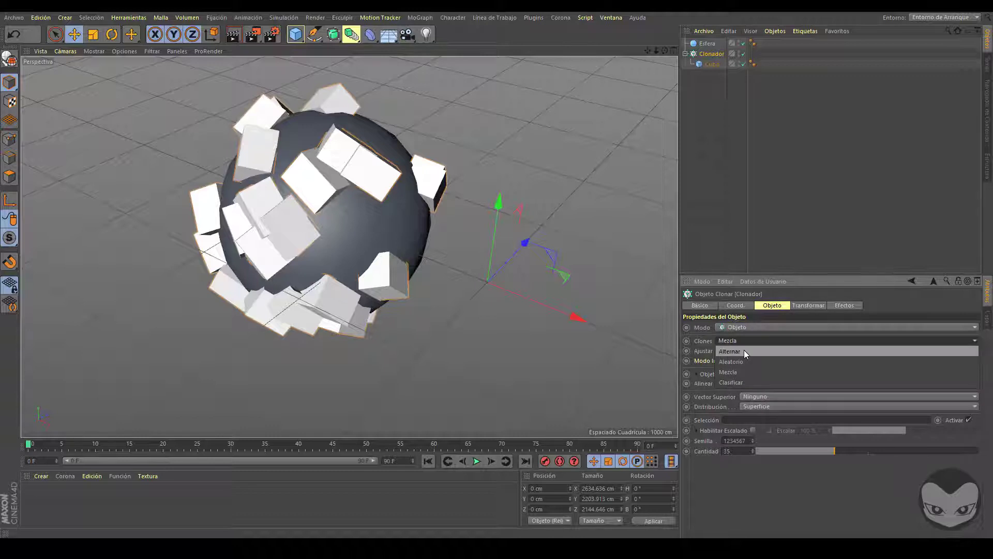
left_click(744, 350)
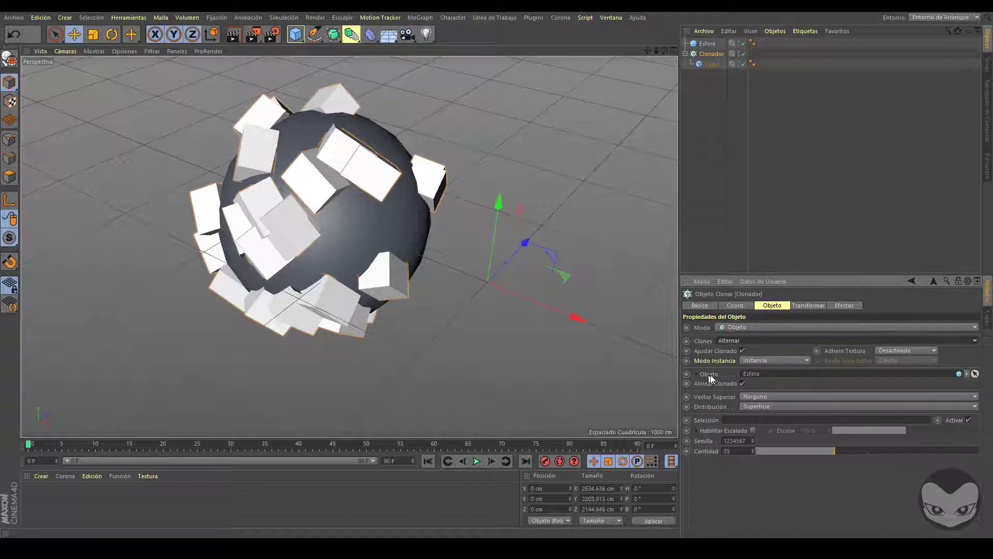
left_click(786, 359)
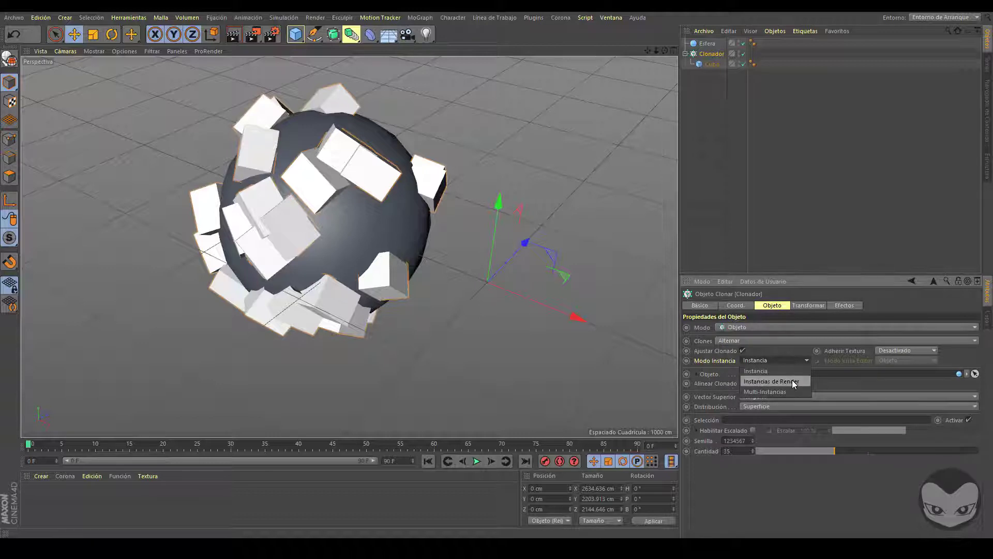
left_click(791, 370)
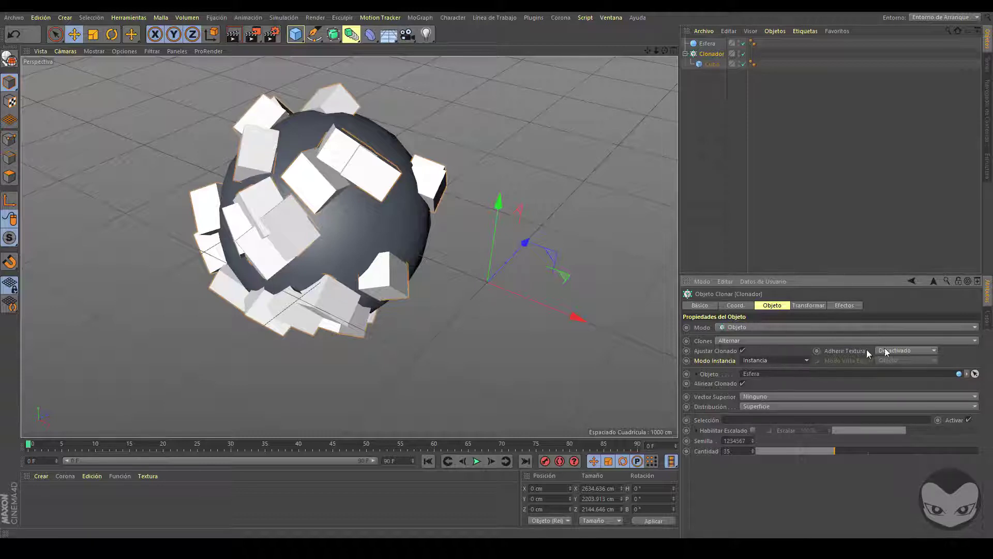
left_click(915, 351)
left_click(861, 350)
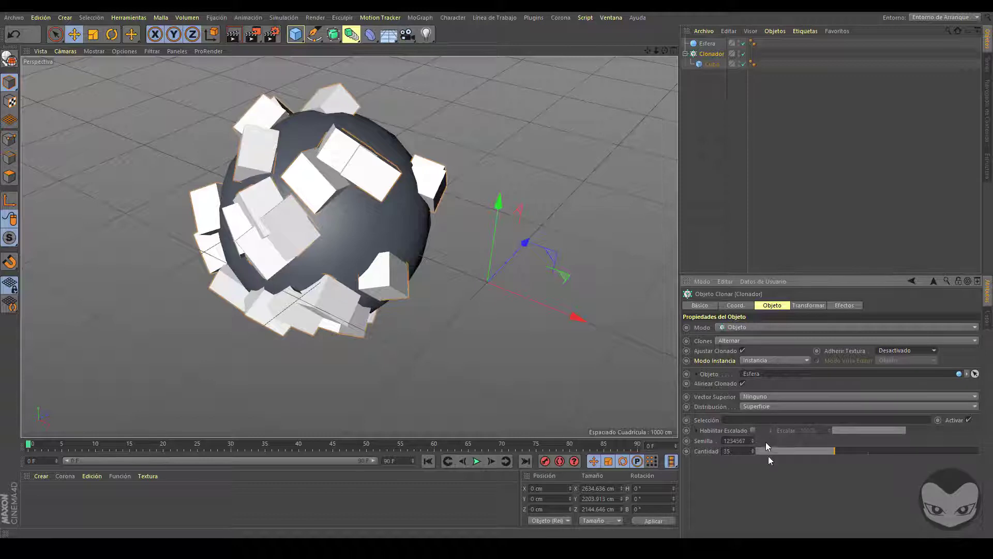
Set the clone count to 36 and look through the Cloner's up-vector options, keeping Ninguno
mouse_move(818, 451)
left_mouse_down()
mouse_move(828, 450)
mouse_move(802, 449)
mouse_move(837, 450)
left_mouse_up()
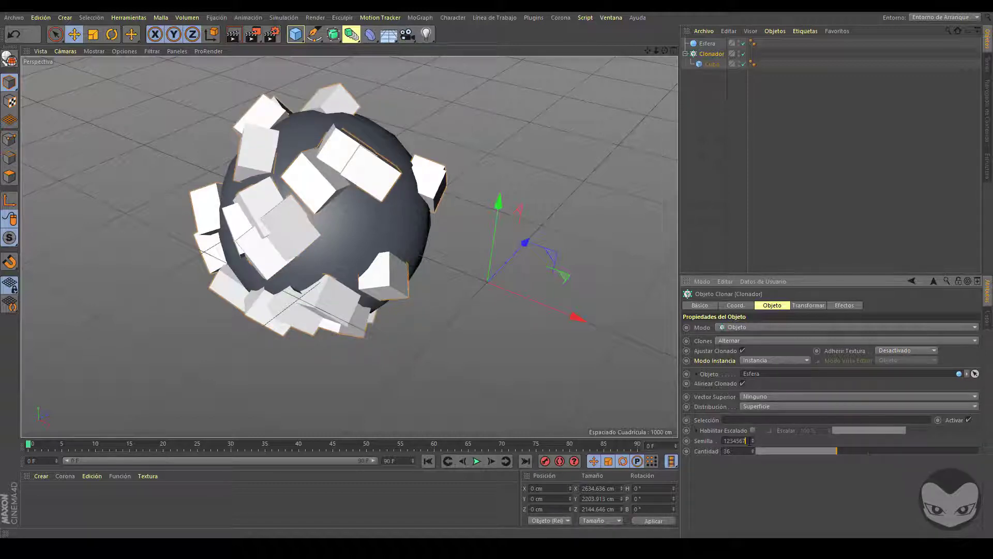
left_click(737, 440)
left_click(768, 396)
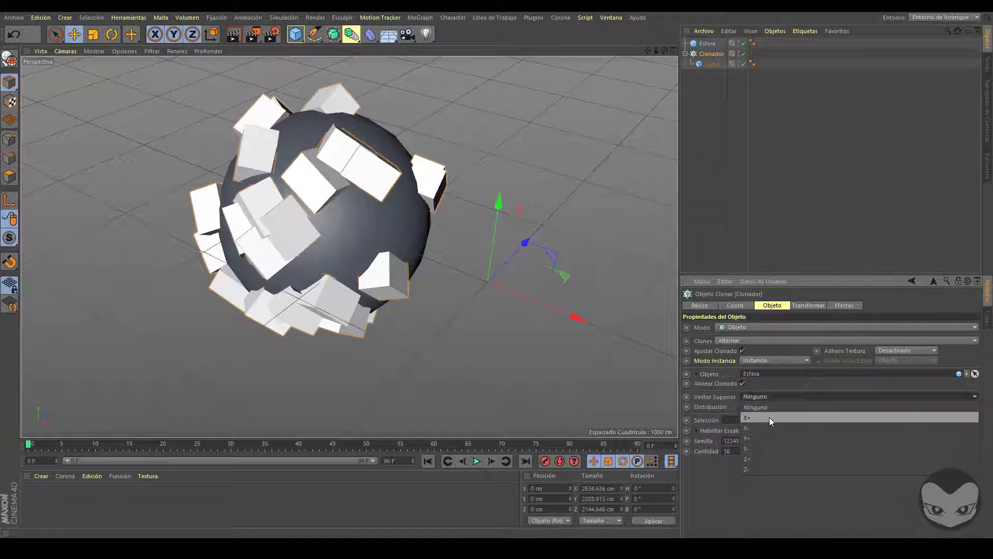
left_click(772, 376)
Distribute the cubes over the sphere's vertices with the Vértice distribution and view the result from above
left_click(772, 405)
left_click(772, 405)
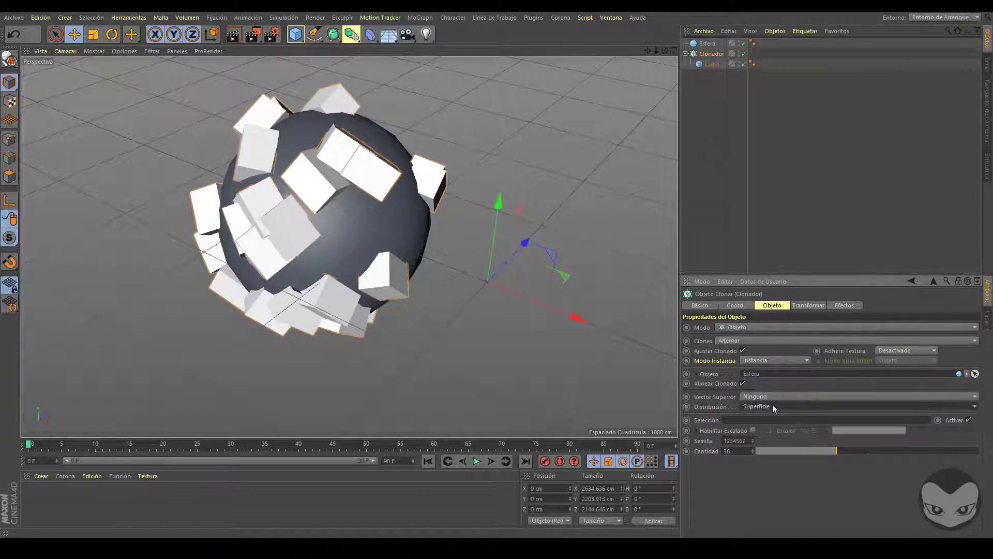
left_click(767, 407)
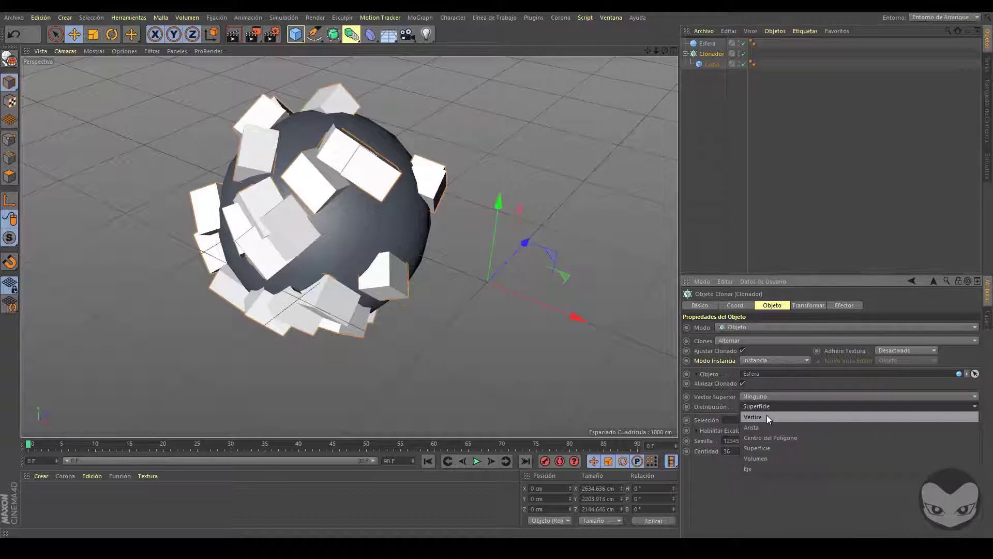
left_click(766, 416)
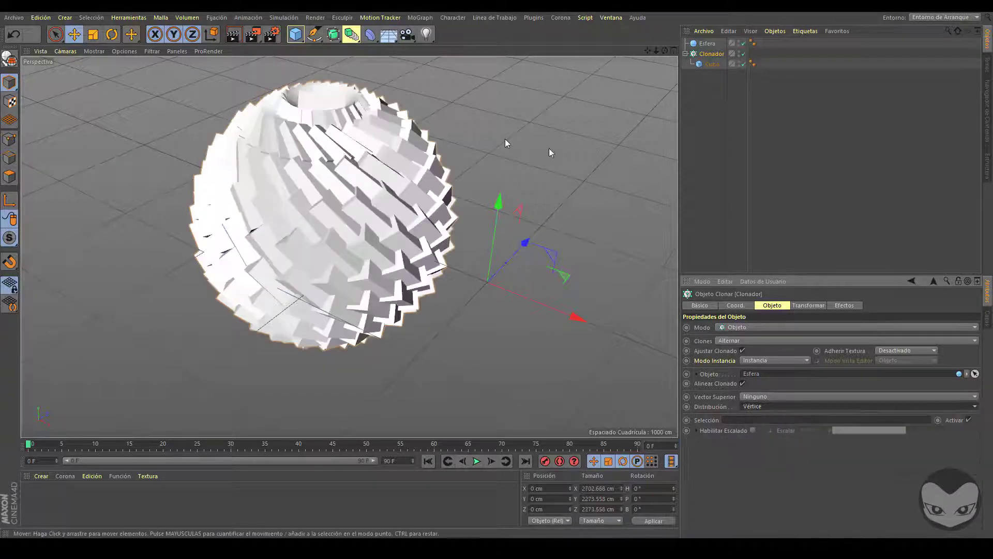
left_click_drag(665, 51, 676, 78)
Compare the Arista and Superficie distributions of the cubes, ending with Volumen
left_click(764, 406)
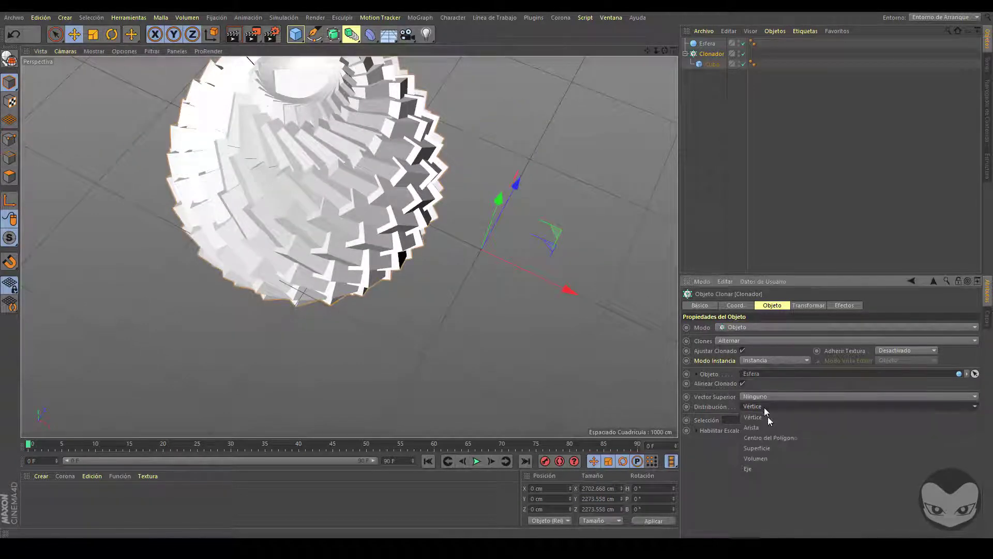
left_click(770, 427)
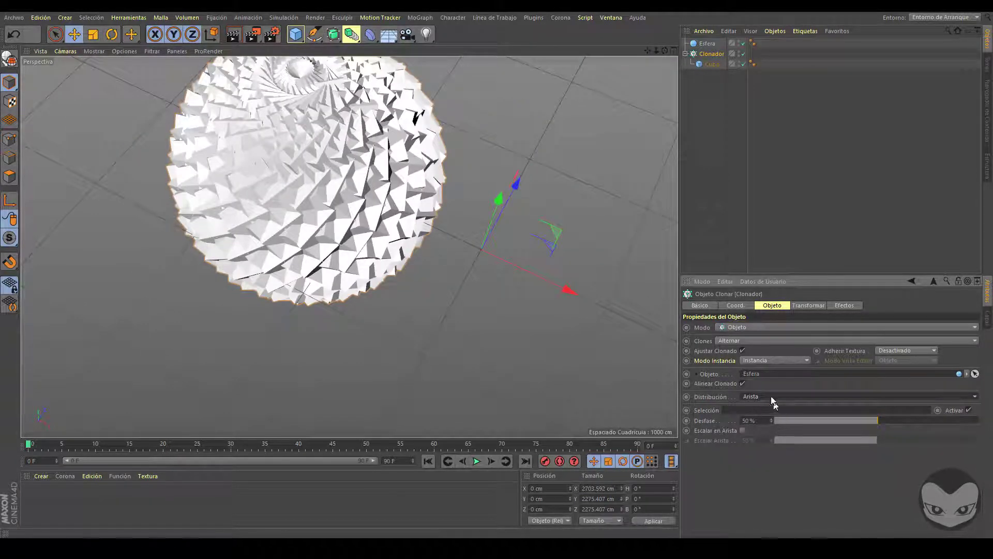
left_click(771, 438)
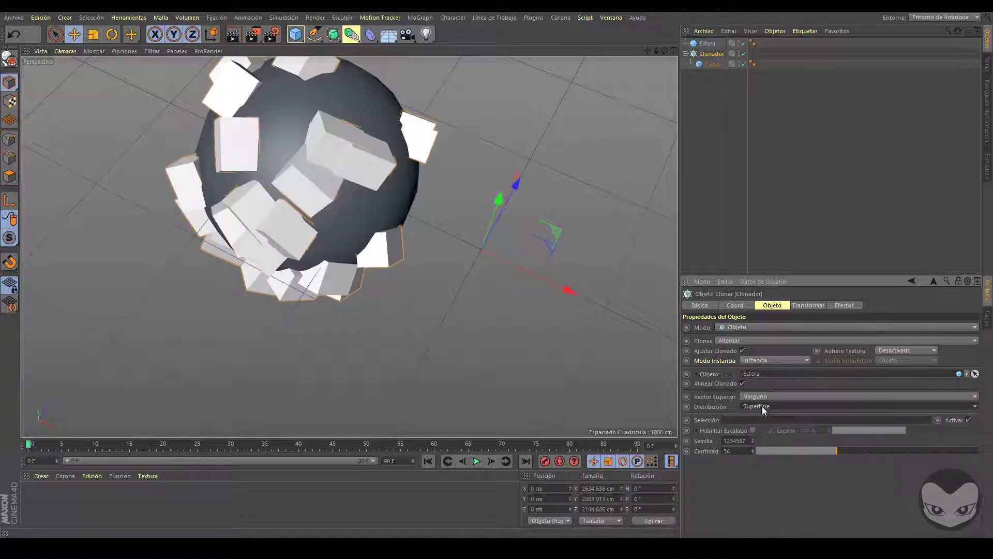
left_click(763, 406)
left_click(771, 460)
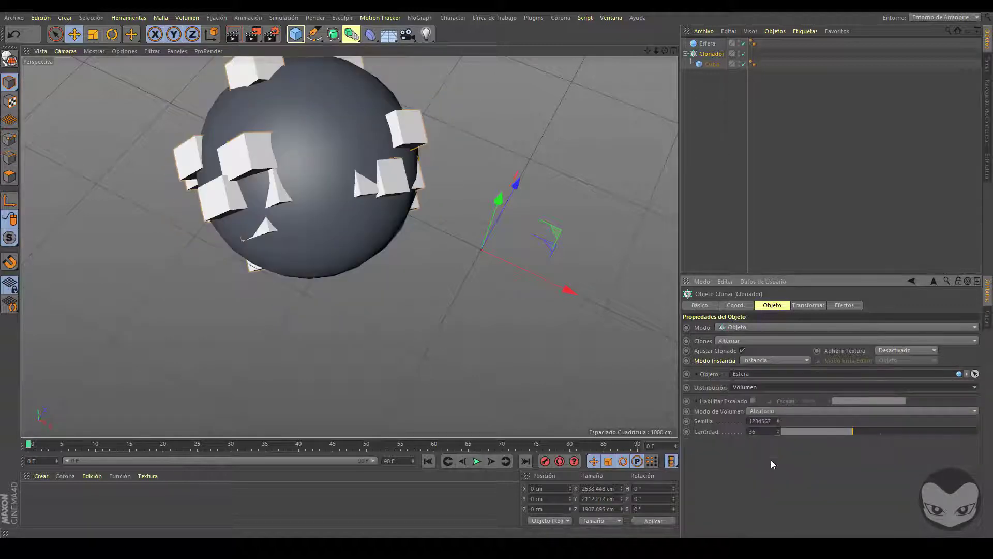
Delete the cube and put a new cylinder inside the Cloner as the cloned object
left_click_drag(702, 65, 712, 114)
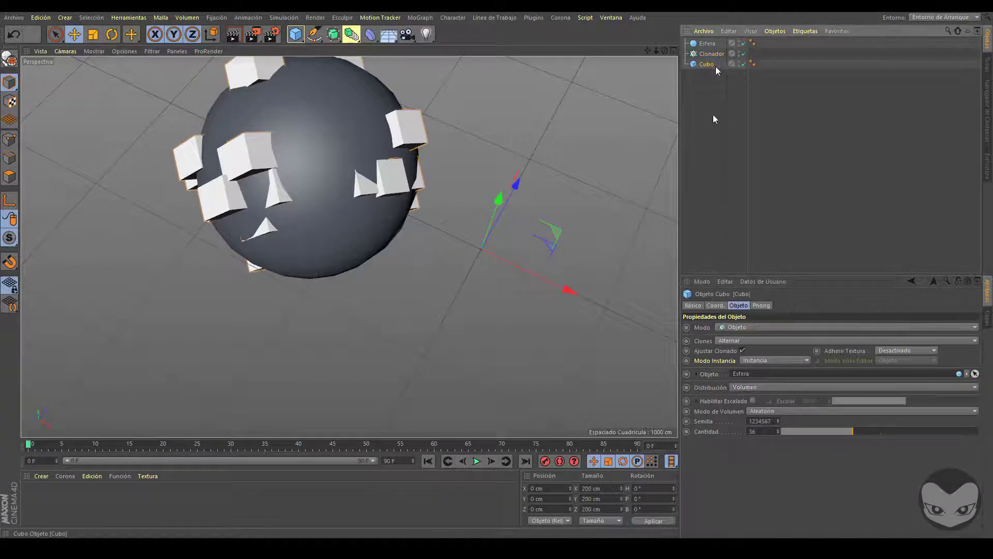
key("Delete")
left_click(295, 34)
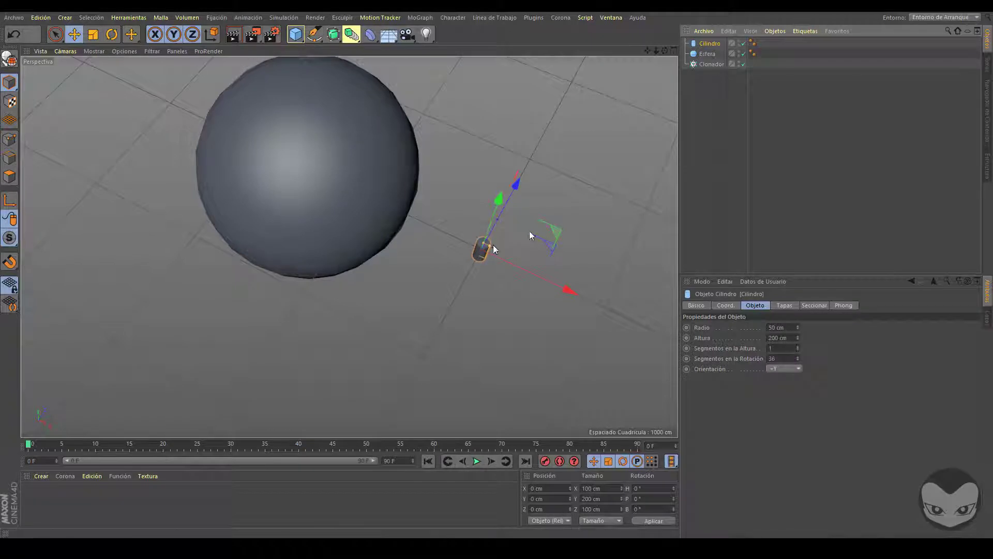
left_click_drag(710, 44, 710, 64)
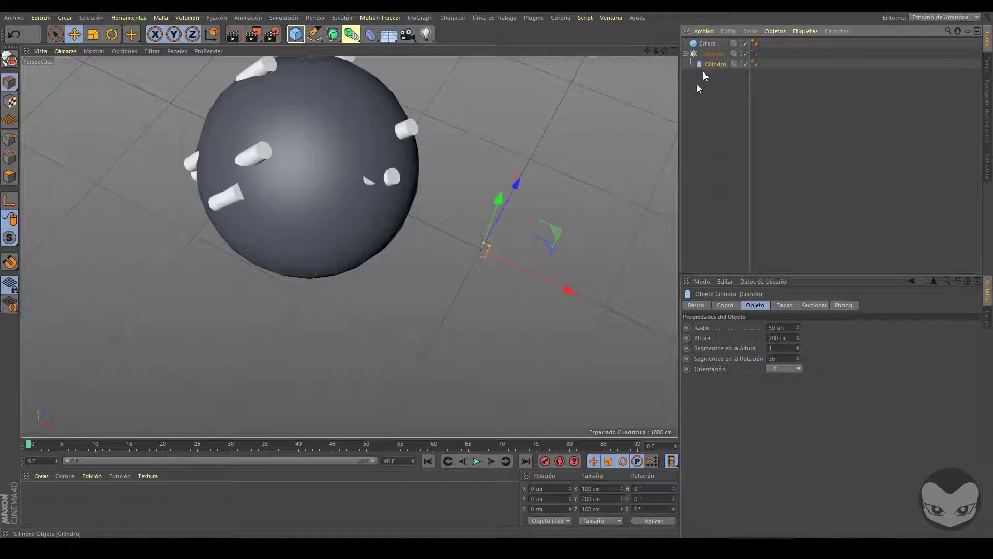
Set the Cloner's distribution to Arista so the cylinders follow the sphere's edges
left_click(711, 54)
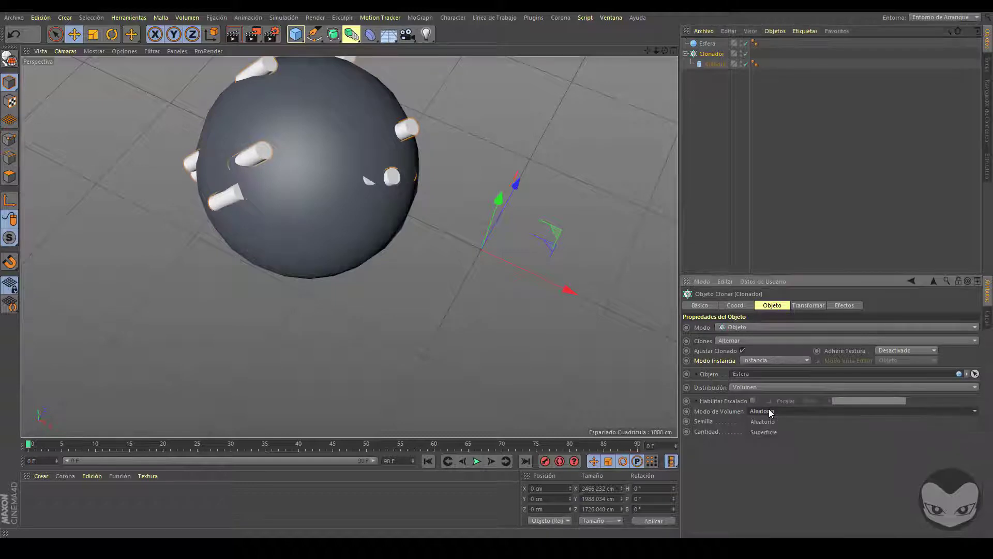
left_click(748, 390)
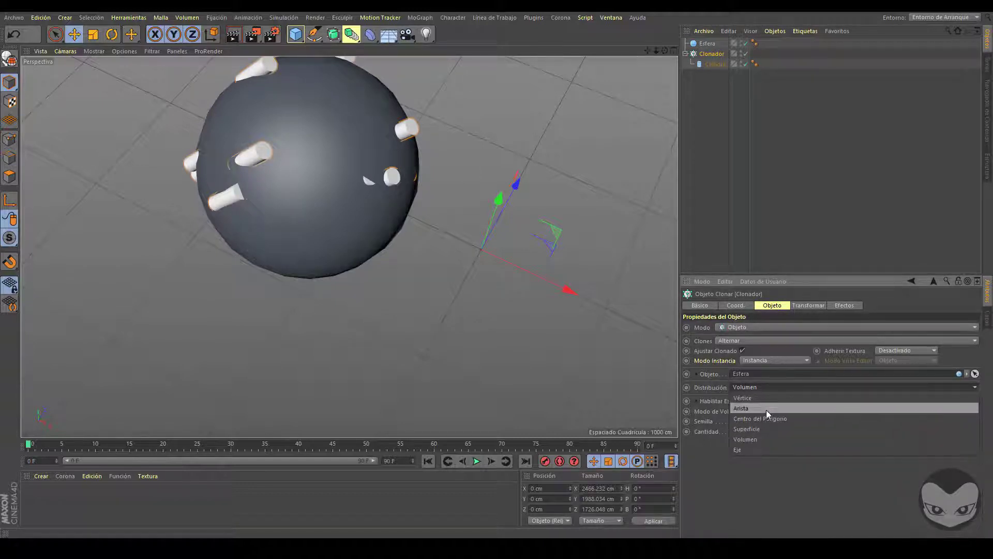
left_click(766, 409)
left_click_drag(660, 54, 664, 15)
Set the cylinder's radius to 10 cm, height to 166 cm and rotation segments to 7
mouse_move(715, 64)
left_mouse_down()
mouse_move(699, 68)
mouse_move(713, 55)
left_mouse_up()
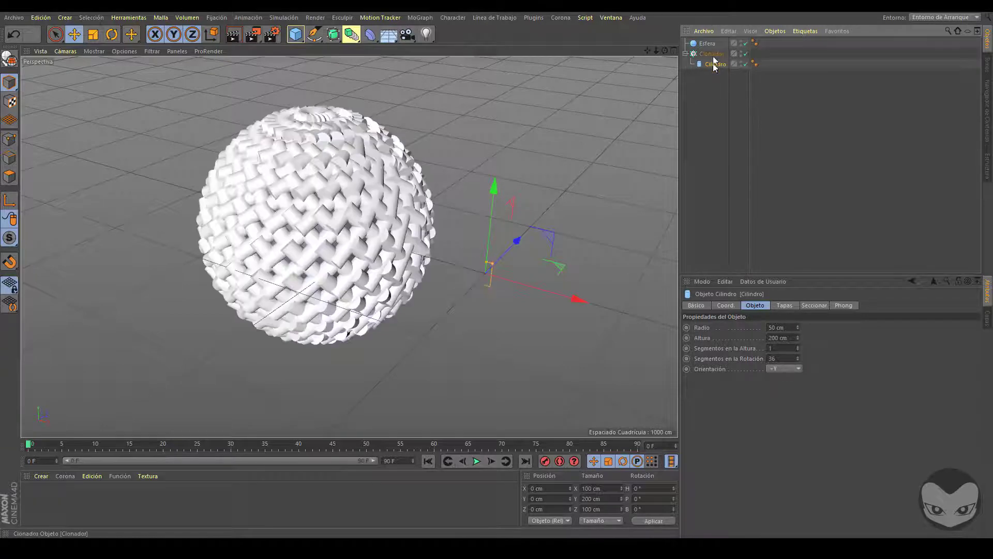
left_click_drag(797, 329, 802, 360)
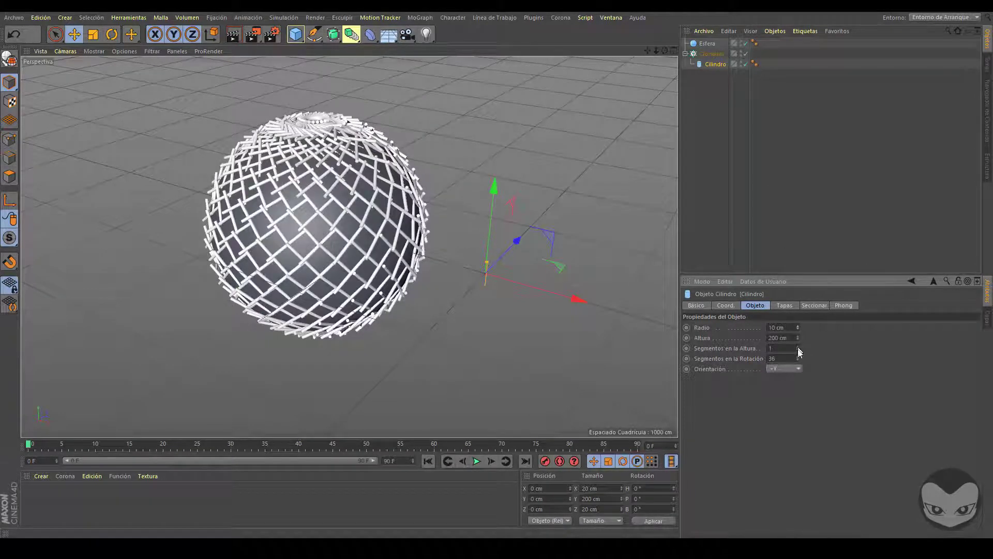
mouse_move(799, 373)
left_mouse_down()
mouse_move(797, 339)
mouse_move(784, 430)
mouse_move(786, 368)
left_mouse_up()
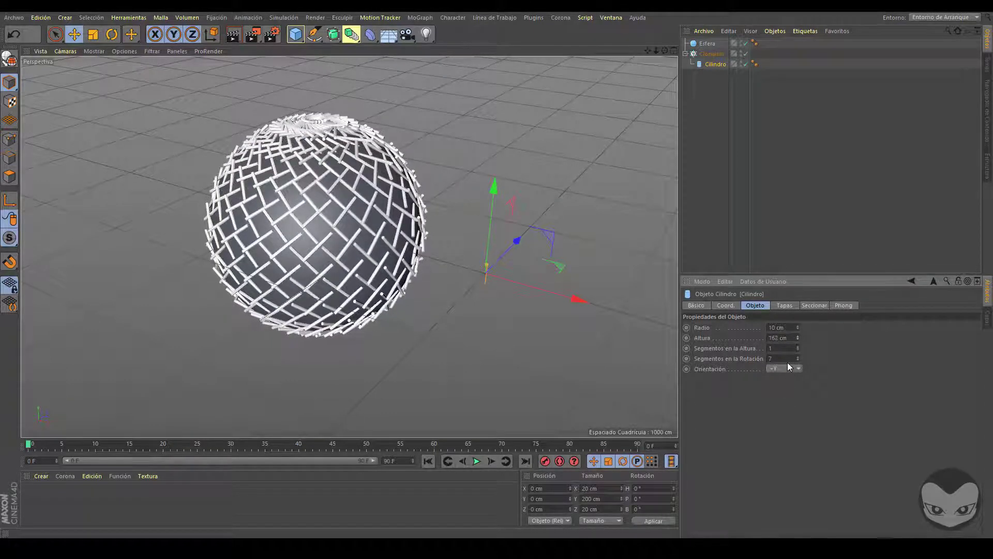
left_click_drag(787, 363, 788, 361)
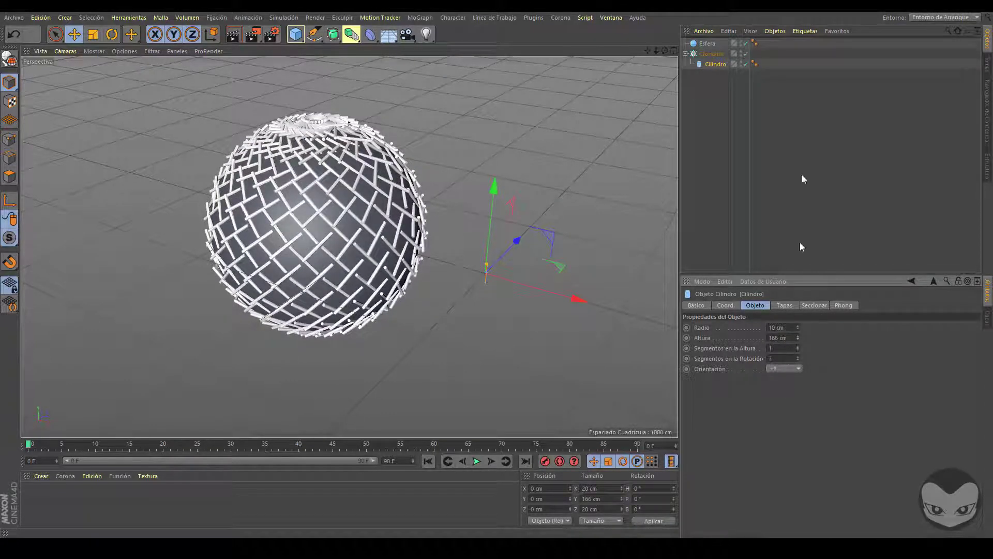
Hide the sphere and set the Cloner's edge offset (Desfase) to 4%
left_click(745, 44)
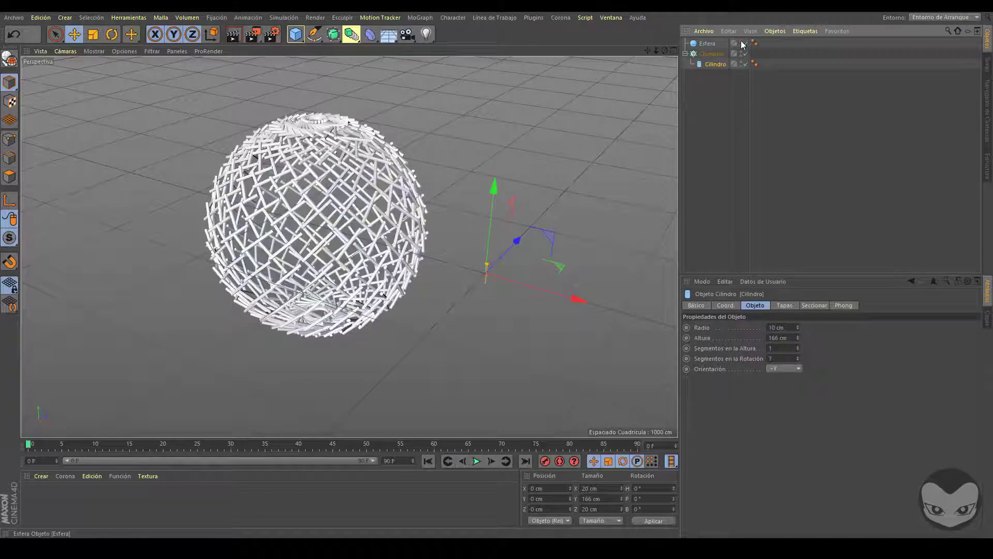
left_click(712, 53)
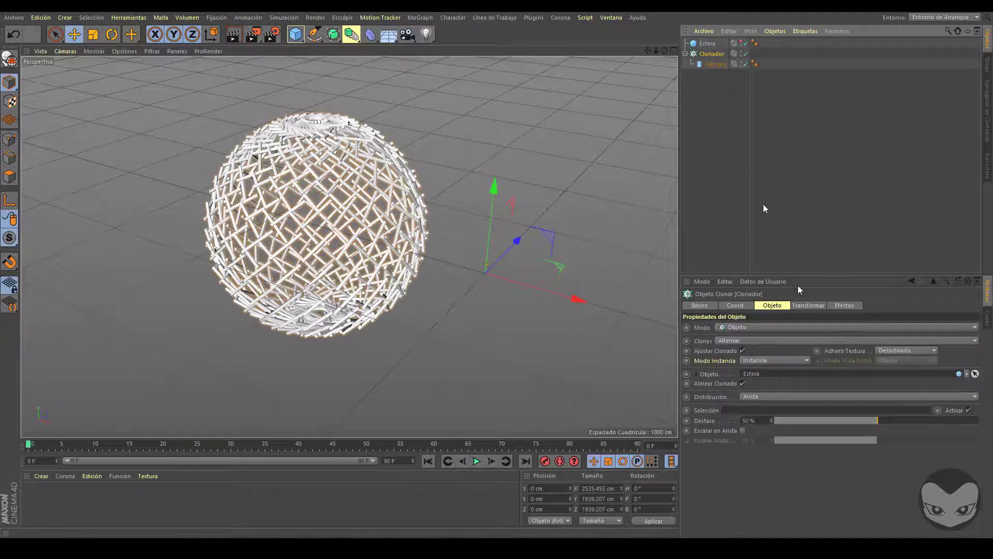
left_click_drag(877, 421, 782, 415)
Reset the clones' transform position to 0 cm on X, Y and Z
left_click(808, 305)
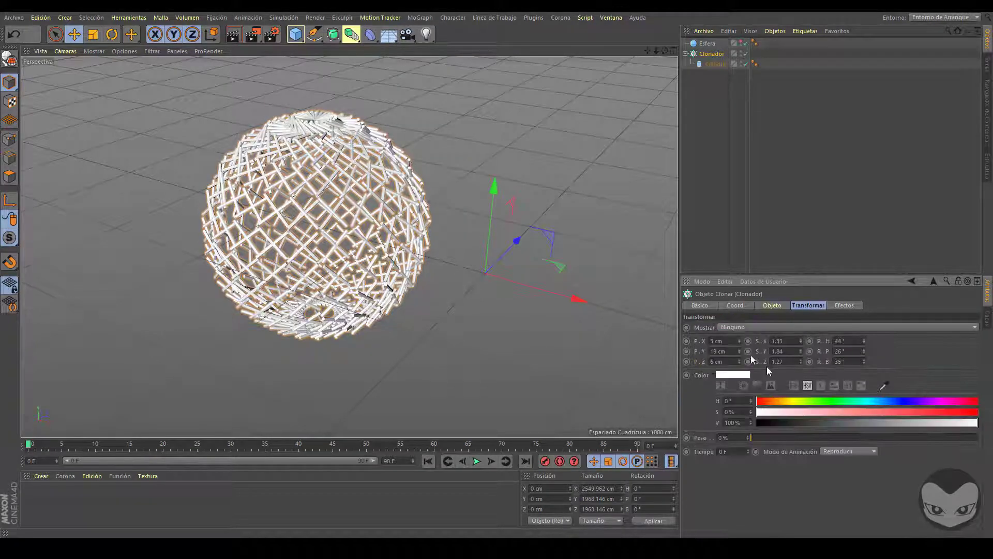
mouse_move(739, 341)
left_mouse_down()
mouse_move(745, 217)
mouse_move(768, 517)
mouse_move(741, 326)
mouse_move(744, 347)
left_mouse_up()
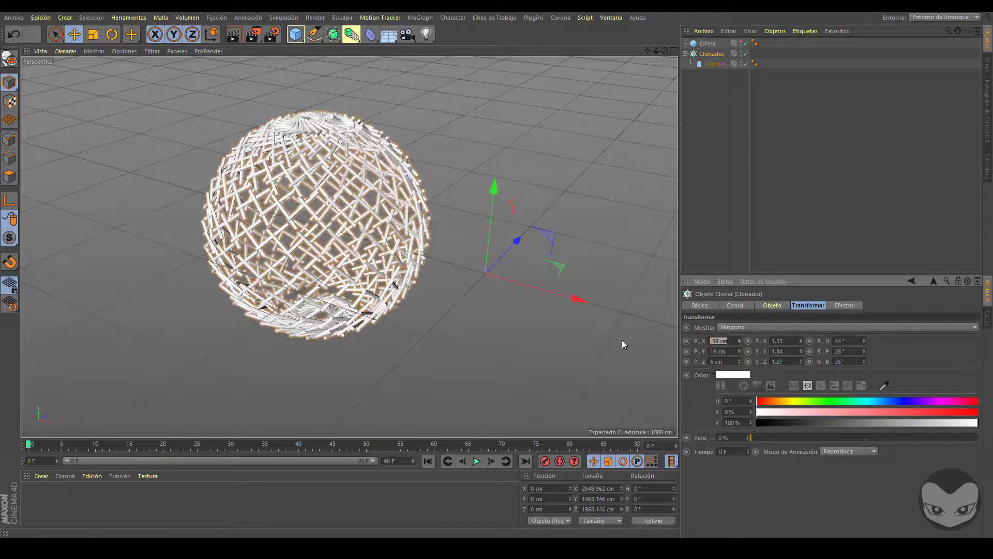
type("0")
key("Tab")
type("0")
key("Tab")
type("0")
key("Tab")
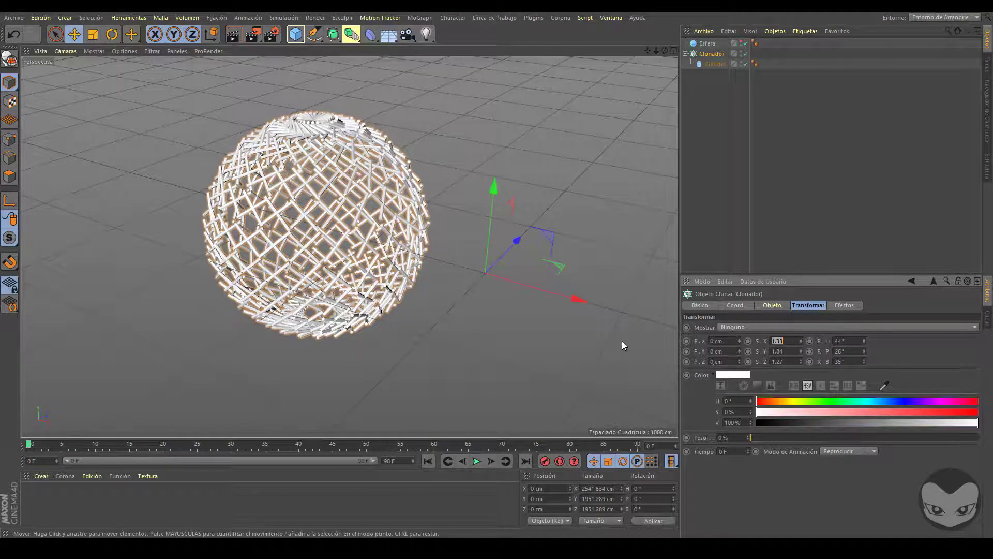
Set the clones' X, Y and Z scale to 0 and their H, P and B rotation to 0°
type("0")
key("Tab")
type("0")
key("Tab")
type("0")
key("Tab")
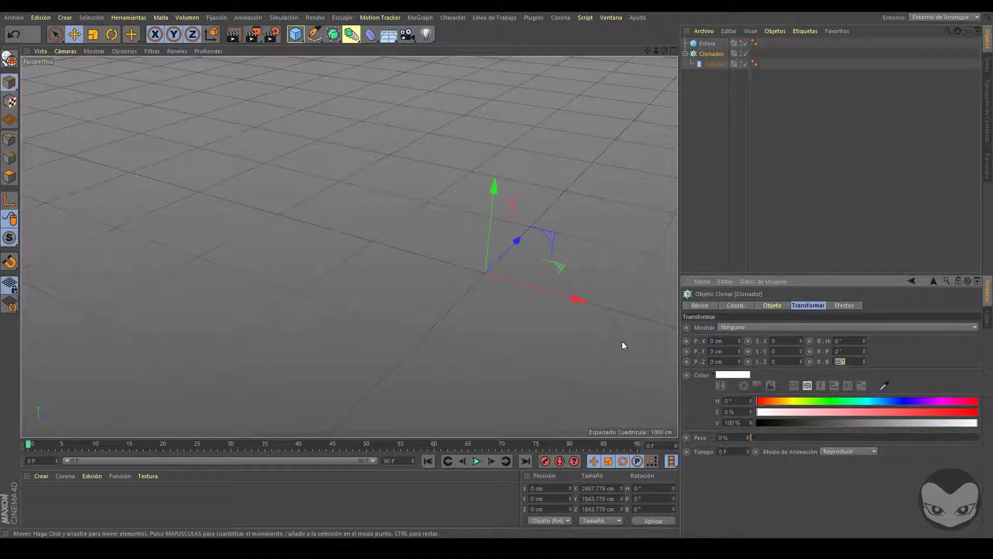
type("0")
key("Tab")
Set the clones' X, Y and Z scale to 1 in the Cloner's transform settings
left_click(772, 305)
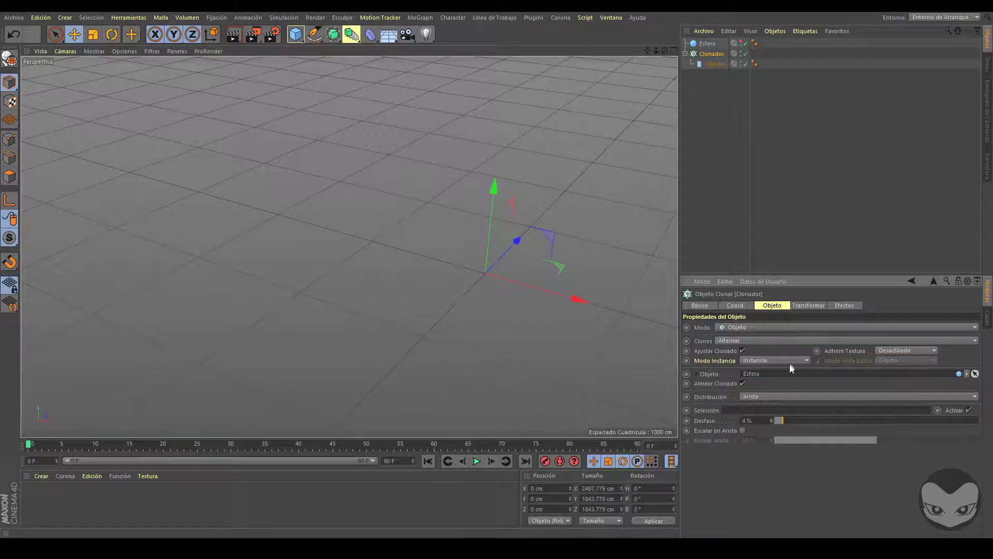
left_click(810, 305)
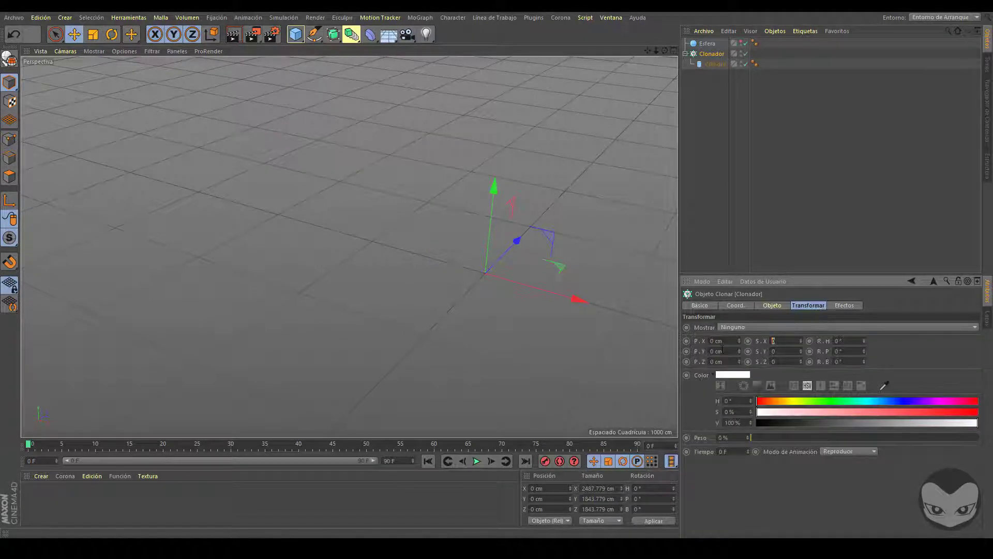
type("1")
key("Return")
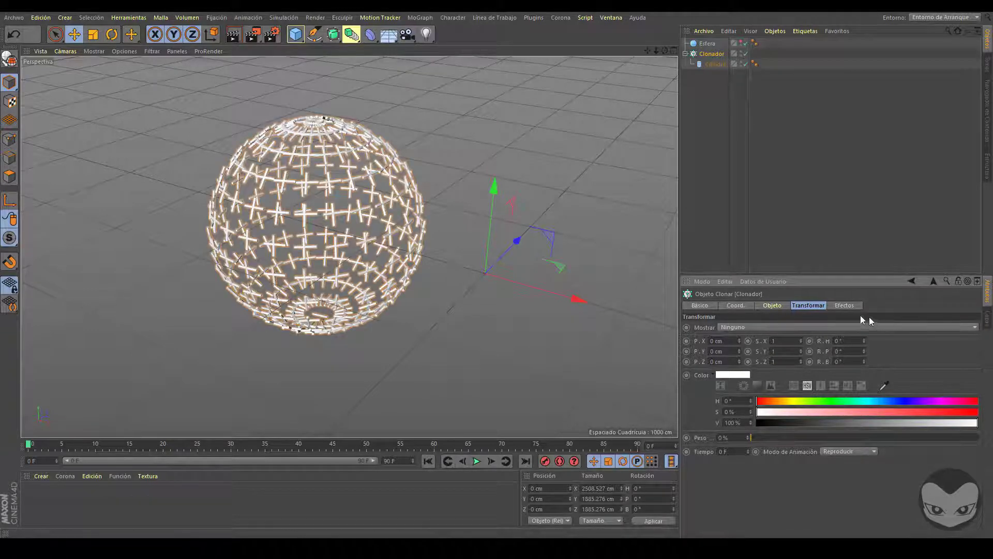
Set the cloned cylinder's radius to 7 cm and its height to 158 cm
left_click(715, 64)
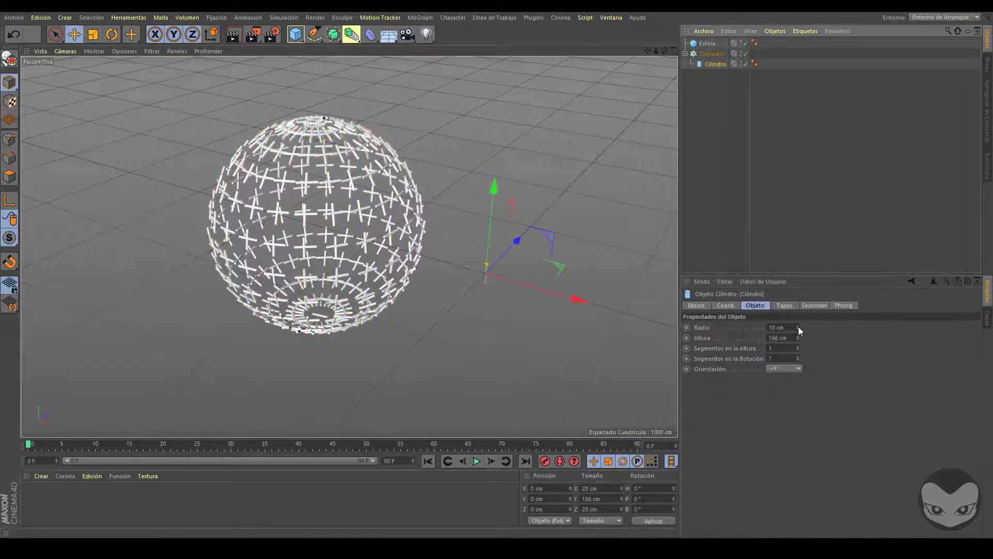
mouse_move(799, 327)
left_mouse_down()
mouse_move(800, 345)
mouse_move(804, 295)
mouse_move(804, 376)
mouse_move(802, 343)
left_mouse_up()
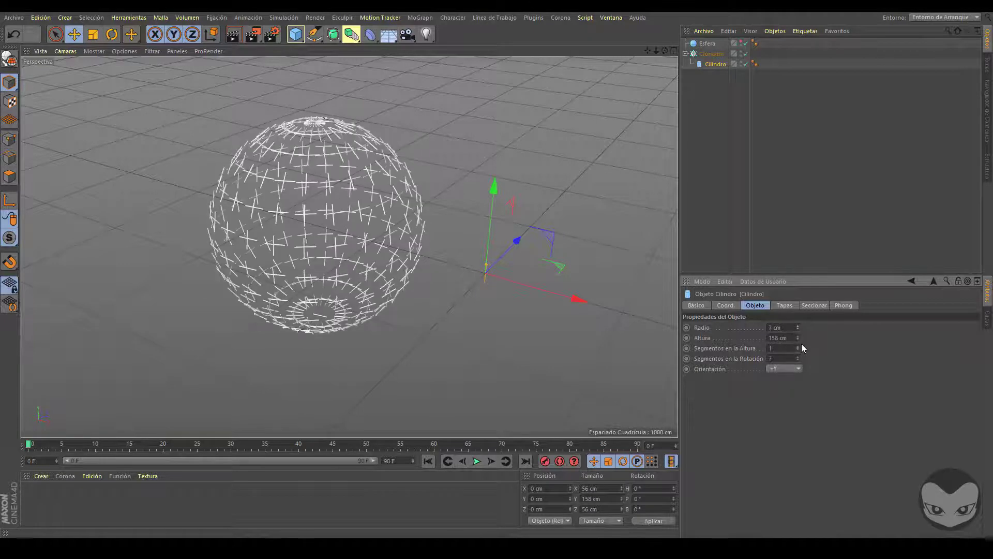
Set the Cloner's distribution over the sphere to Vértice
left_click(712, 54)
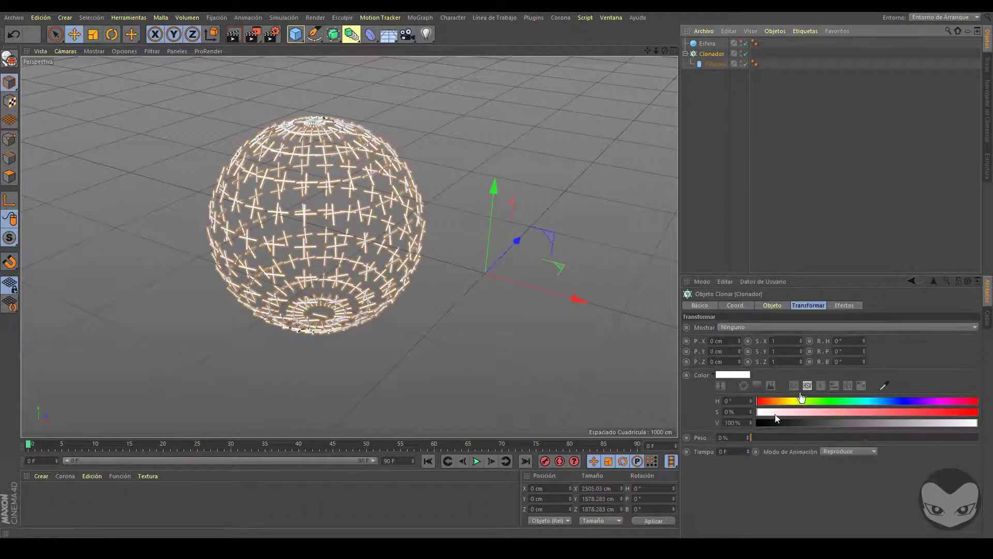
left_click(767, 307)
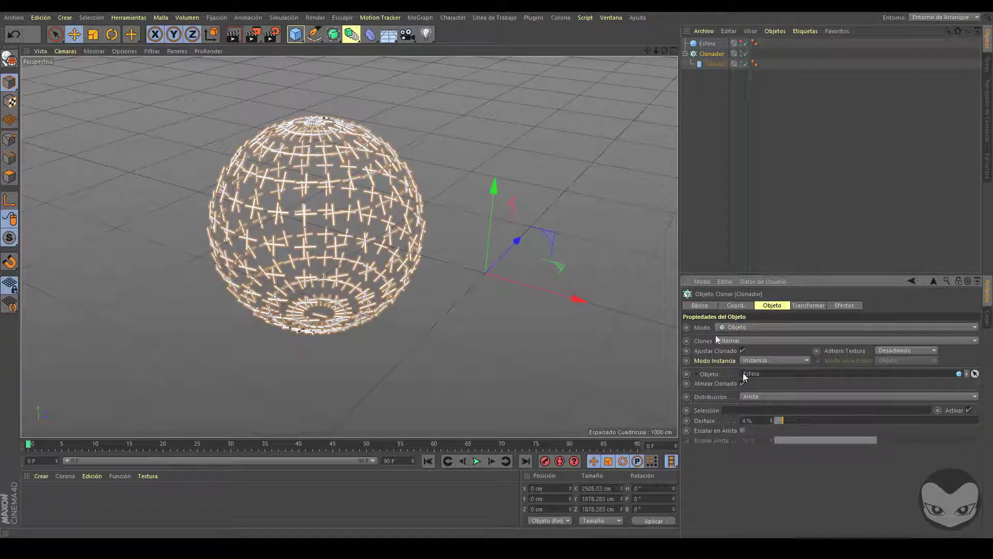
left_click(759, 397)
left_click(784, 408)
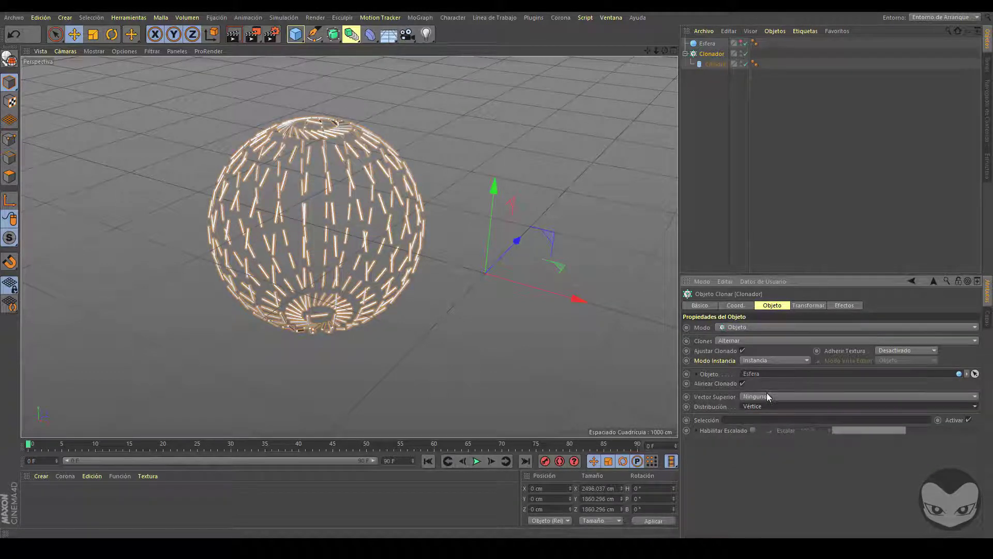
Try the Eje and Centro del Polígono distributions, and return the Cloner's distribution to Vértice
left_click(765, 406)
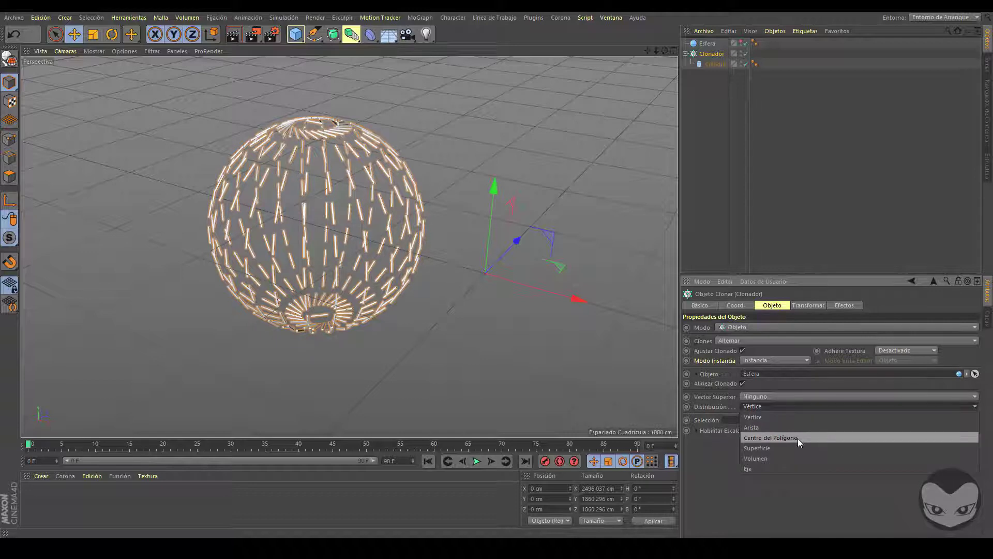
left_click(797, 464)
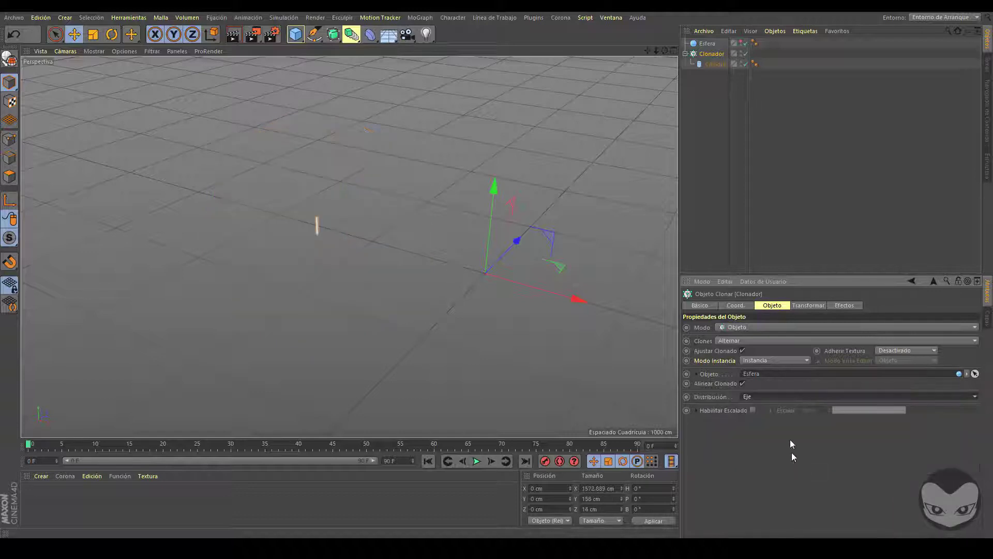
left_click(771, 396)
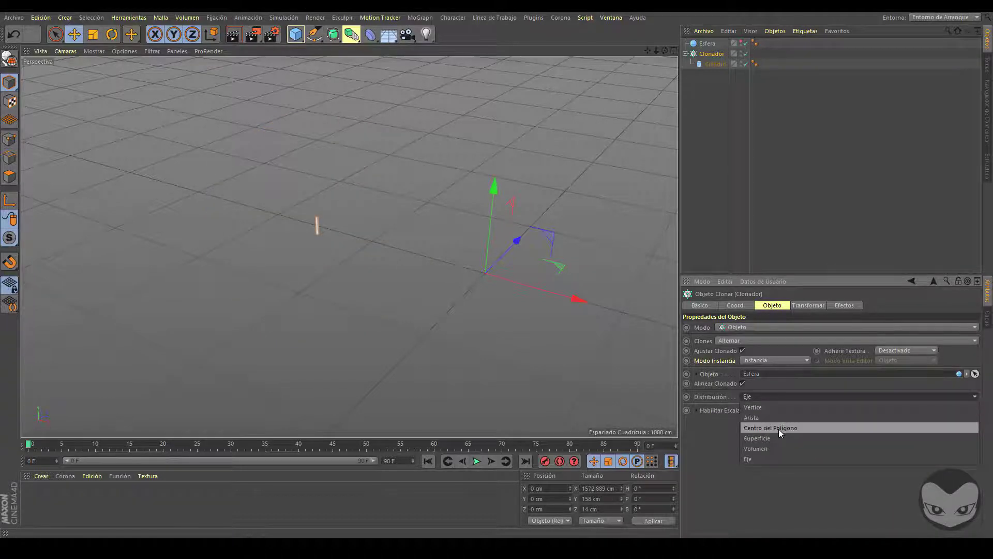
left_click(778, 429)
left_click(775, 406)
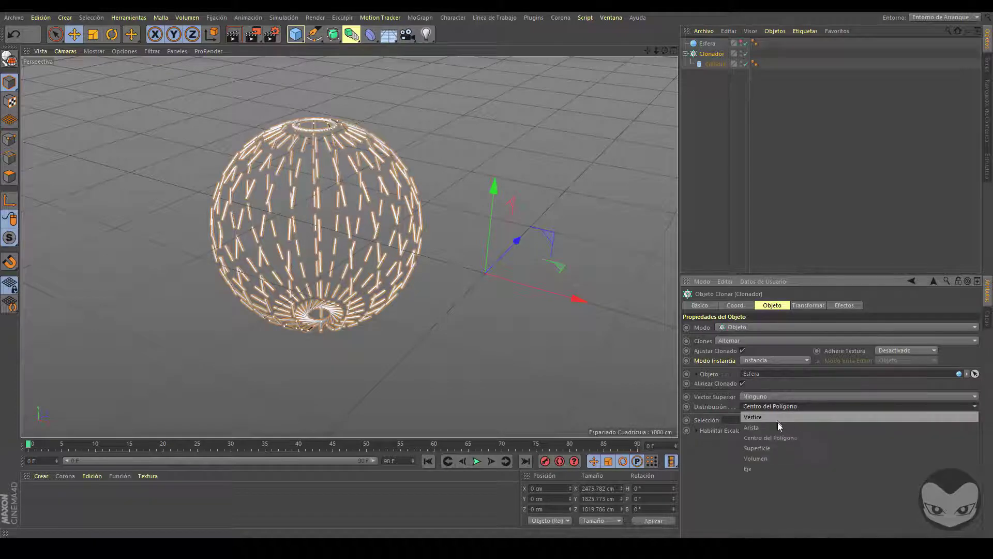
left_click(779, 418)
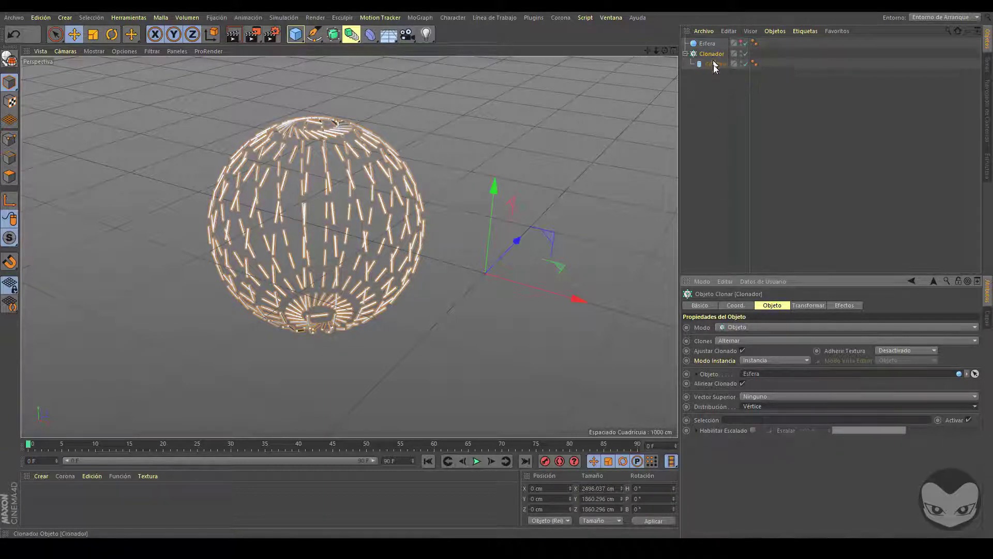
Delete the sphere, the Cloner and its cylinder from the scene
left_click_drag(714, 76, 672, 28)
key("Delete")
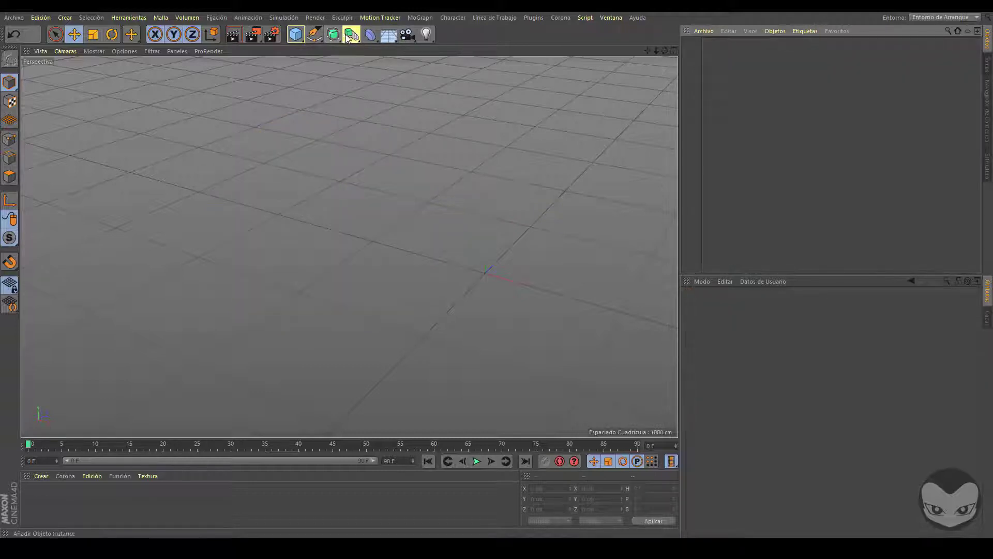
Create a new MoGraph Cloner and a cube, and make the cube a child of the Cloner
left_click(421, 17)
left_click(468, 130)
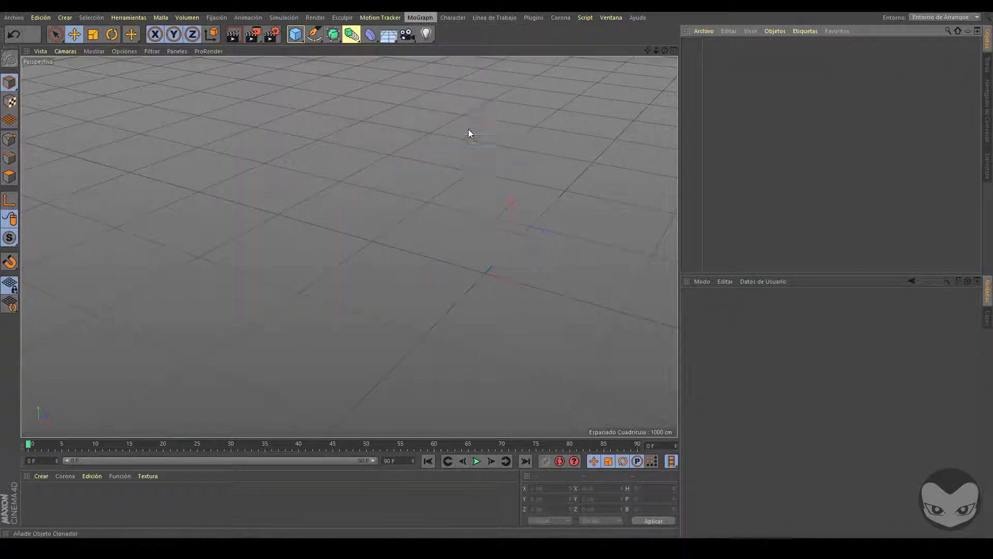
left_click(295, 34)
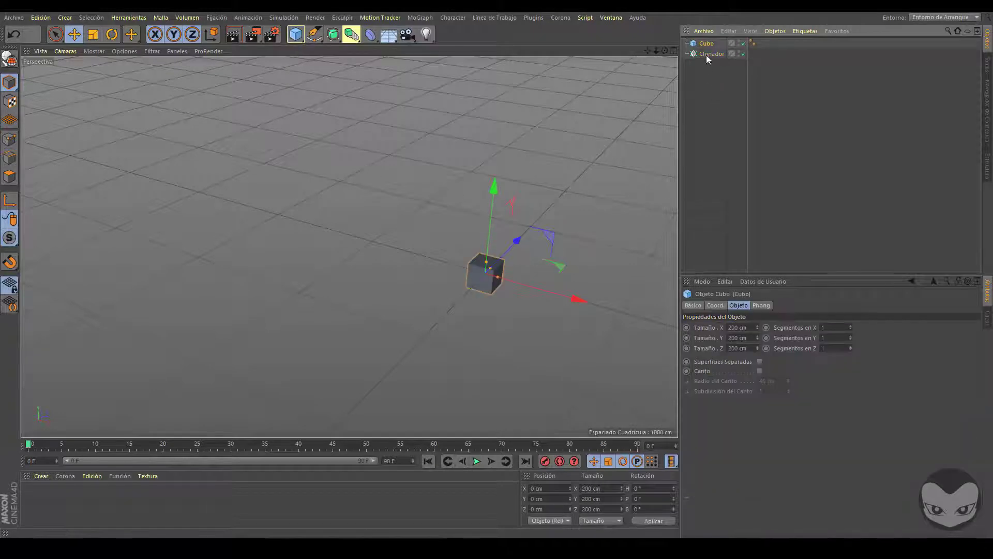
left_click_drag(706, 55, 712, 55)
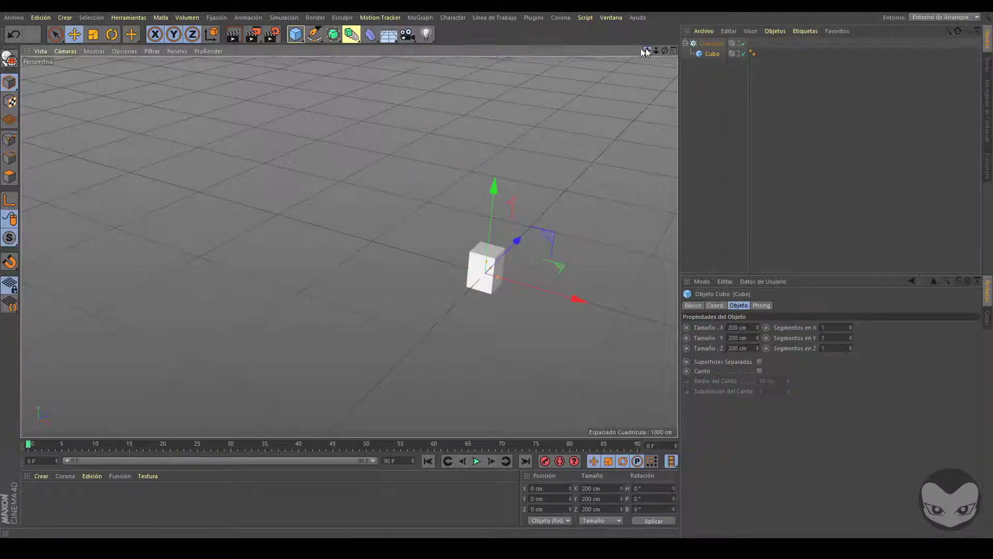
left_click_drag(642, 49, 427, 73)
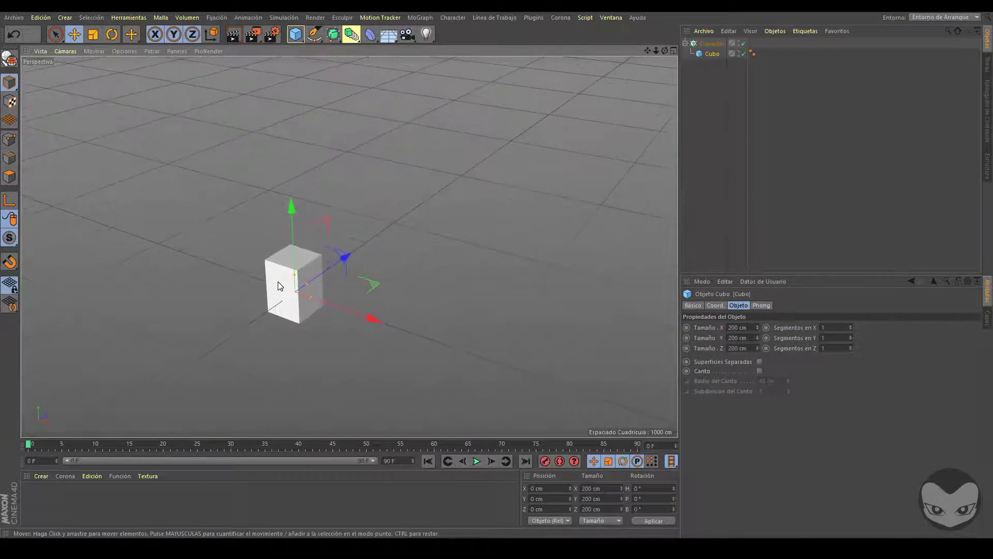
left_click_drag(295, 273, 288, 127)
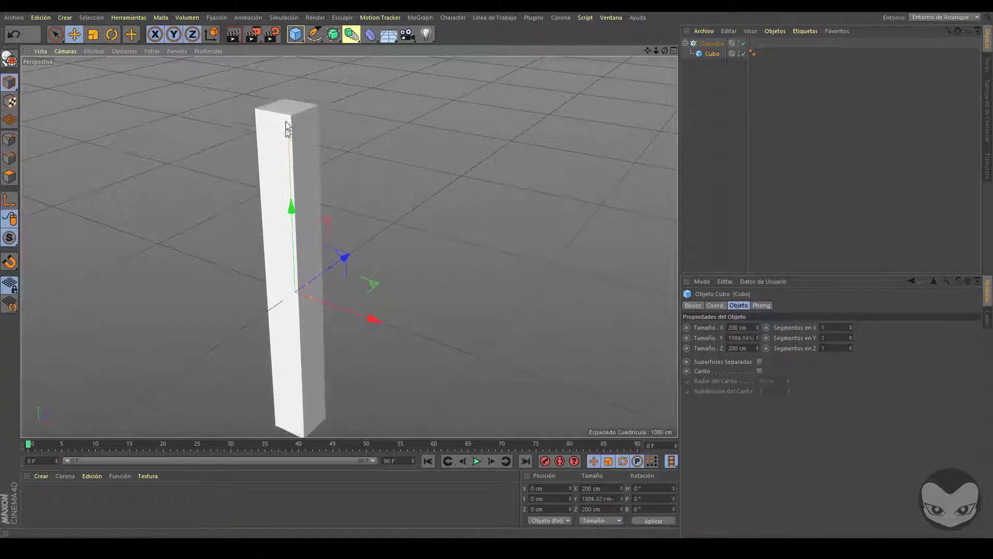
key("ctrl+z")
key("ctrl+z")
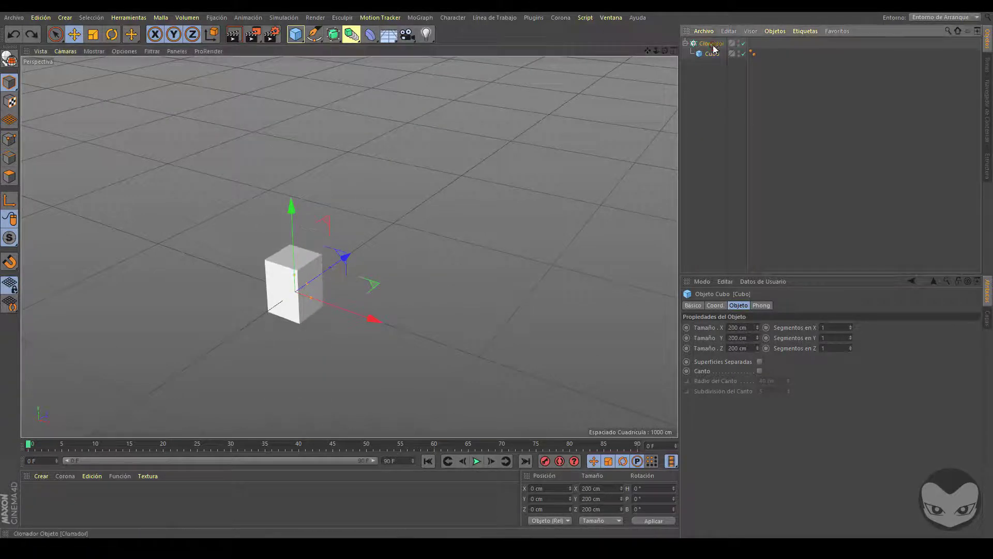
Set the linear Cloner's Y position step to 358 cm to space the cubes apart vertically
left_click(712, 44)
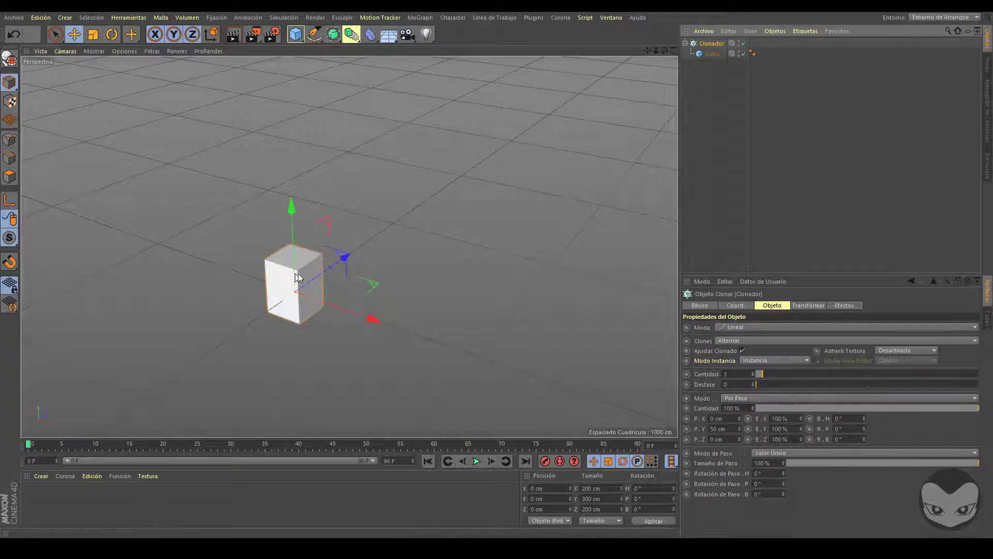
key("ctrl+z")
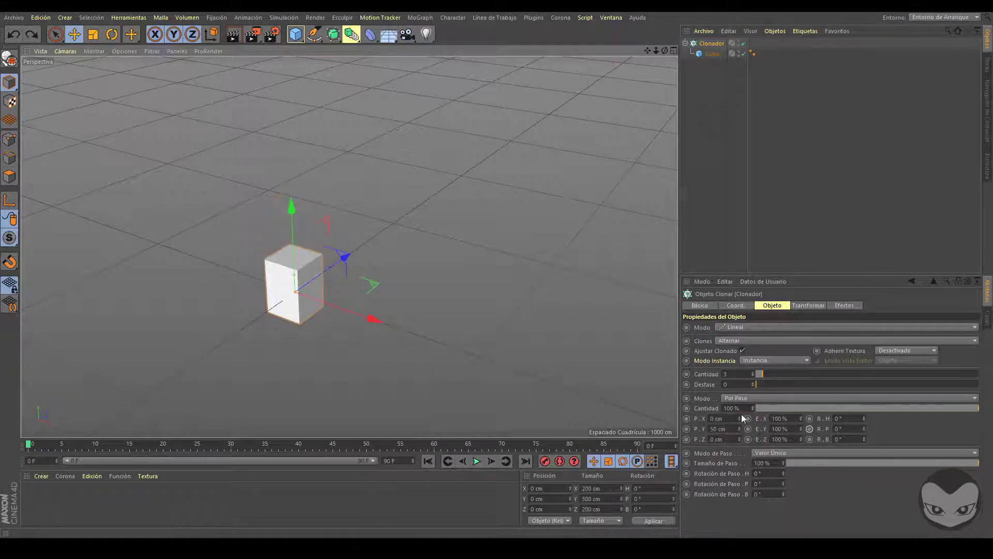
mouse_move(744, 430)
left_mouse_down()
mouse_move(713, 263)
mouse_move(738, 283)
mouse_move(707, 300)
left_mouse_up()
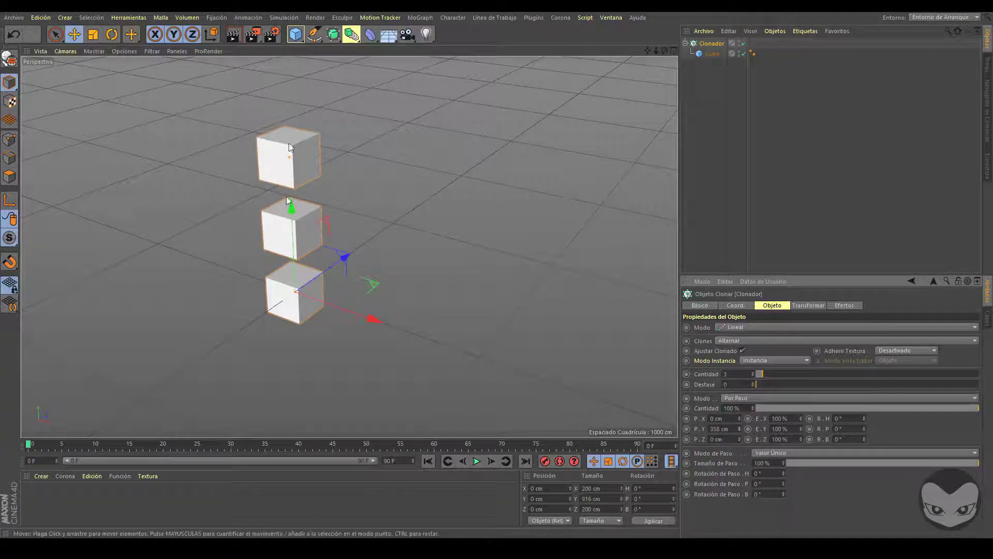
Add a sphere and make it a child of the Cloner above the cube
left_click(295, 34)
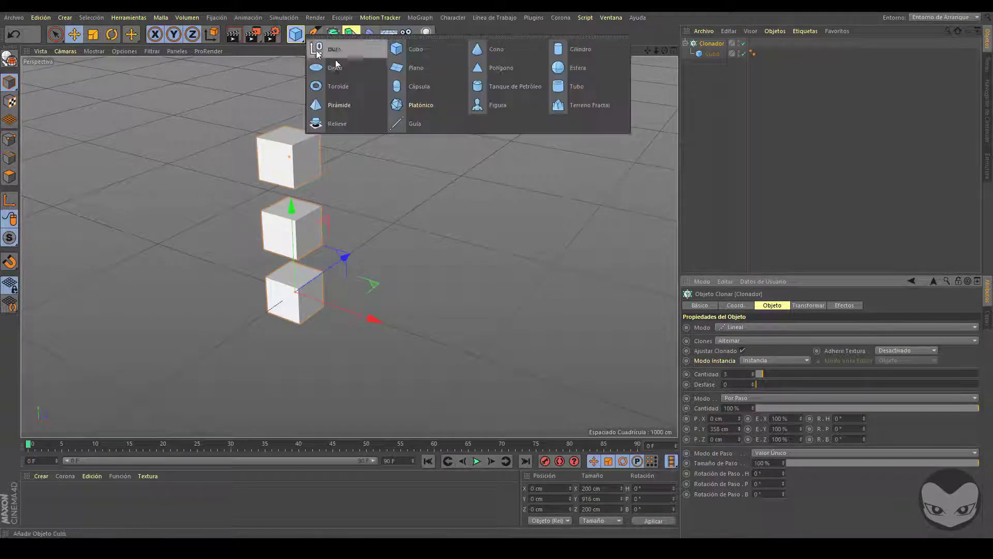
left_click(557, 68)
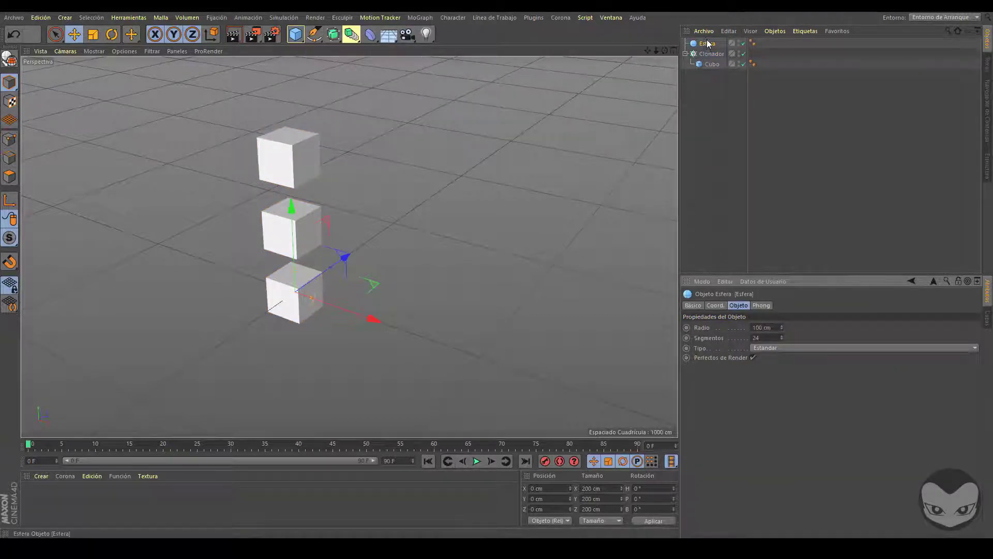
left_click_drag(707, 43, 715, 60)
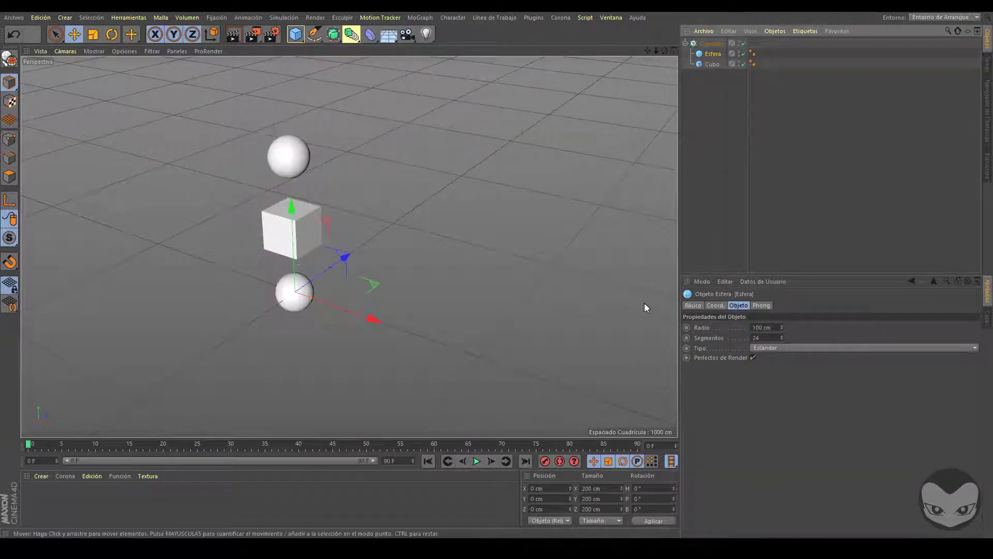
Set the Cloner's number of clones (Cantidad) to 5
left_click(712, 44)
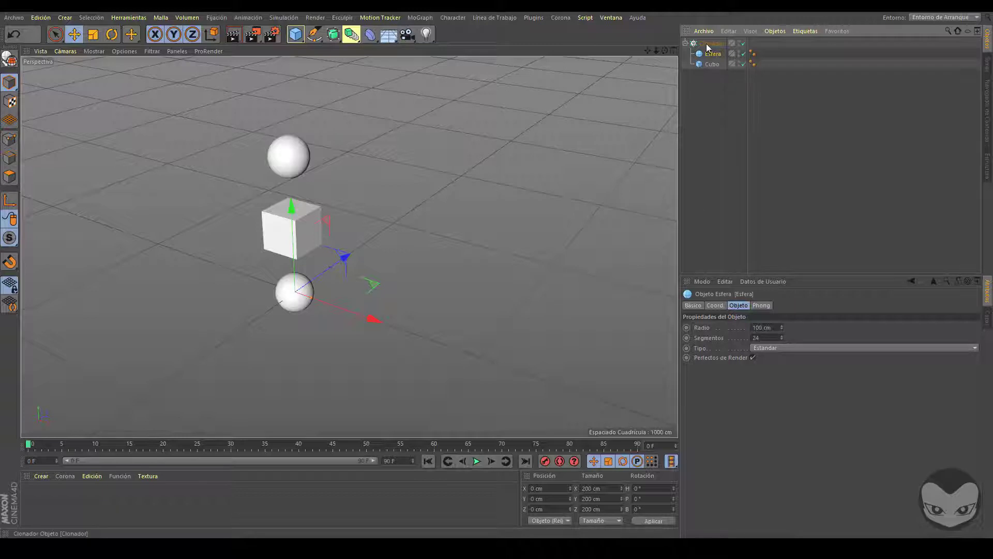
left_click_drag(762, 372, 766, 373)
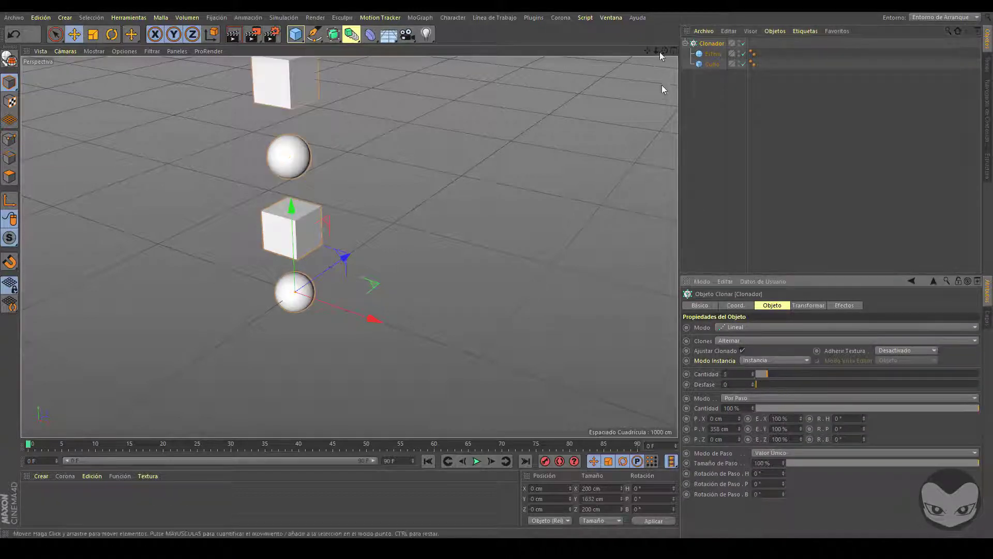
left_click_drag(658, 50, 664, 108)
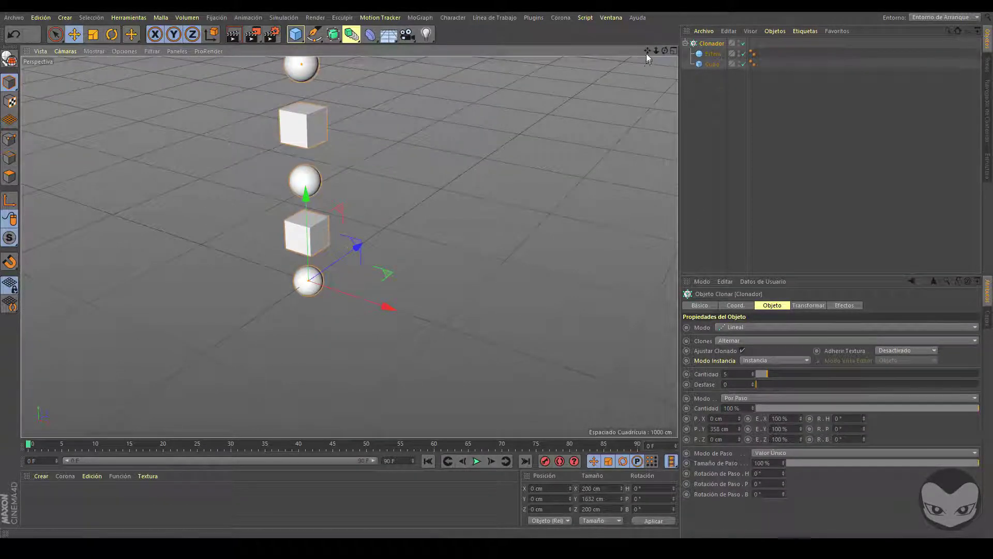
mouse_move(647, 51)
left_mouse_down()
mouse_move(639, 128)
mouse_move(642, 93)
left_mouse_up()
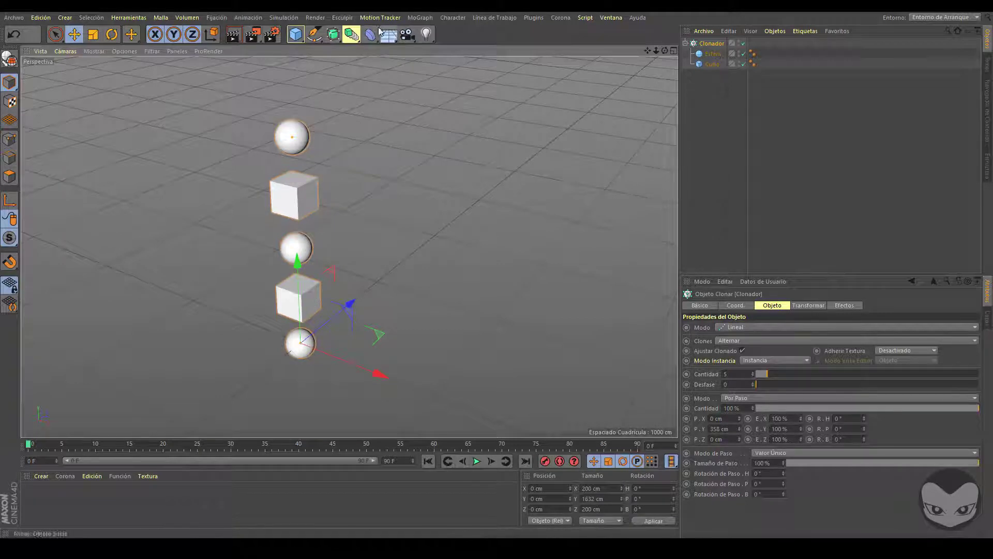
Add a cylinder and make it a child of the Cloner above the sphere
left_click(303, 40)
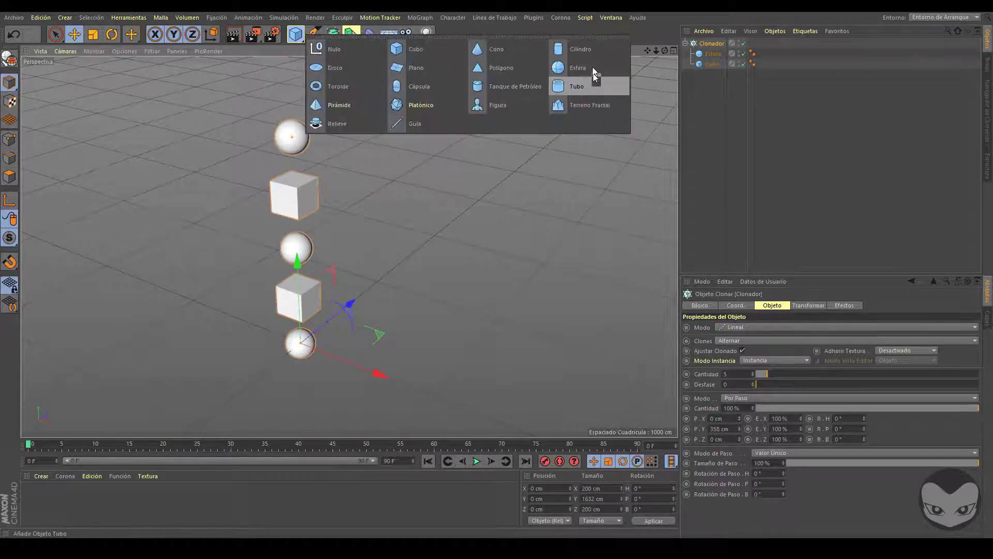
left_click(592, 51)
left_click_drag(709, 44, 709, 60)
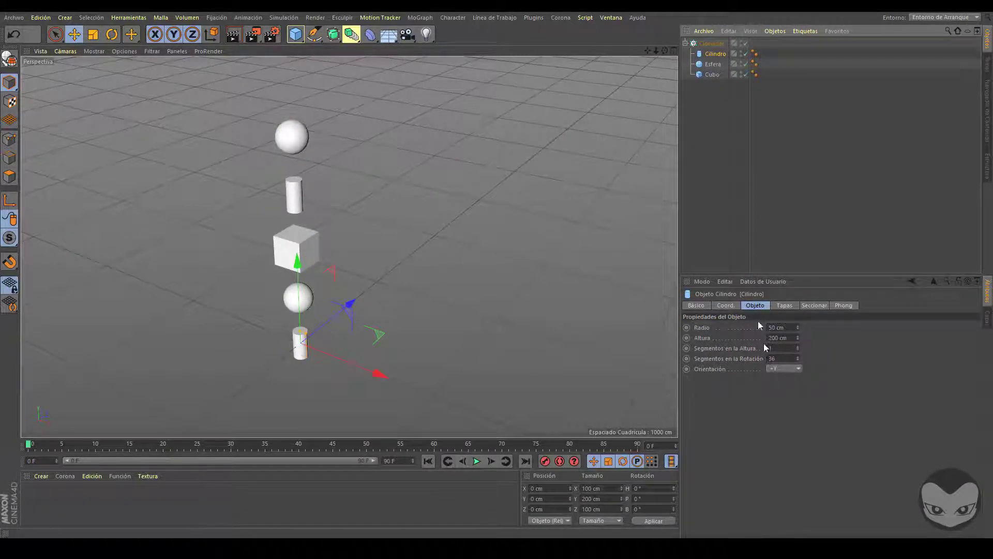
Set the Cloner's clone ordering (Clones) to Aleatorio
left_click(712, 44)
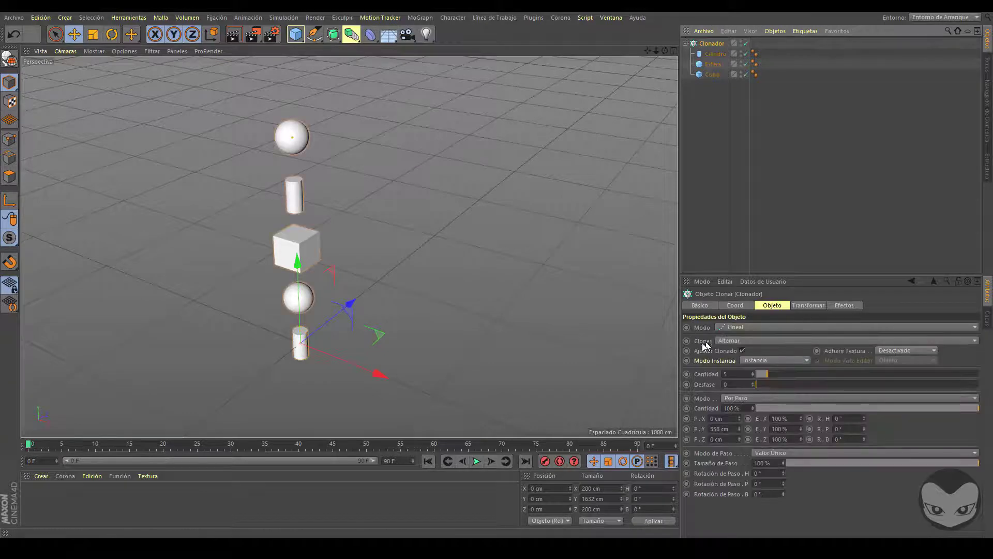
left_click(734, 341)
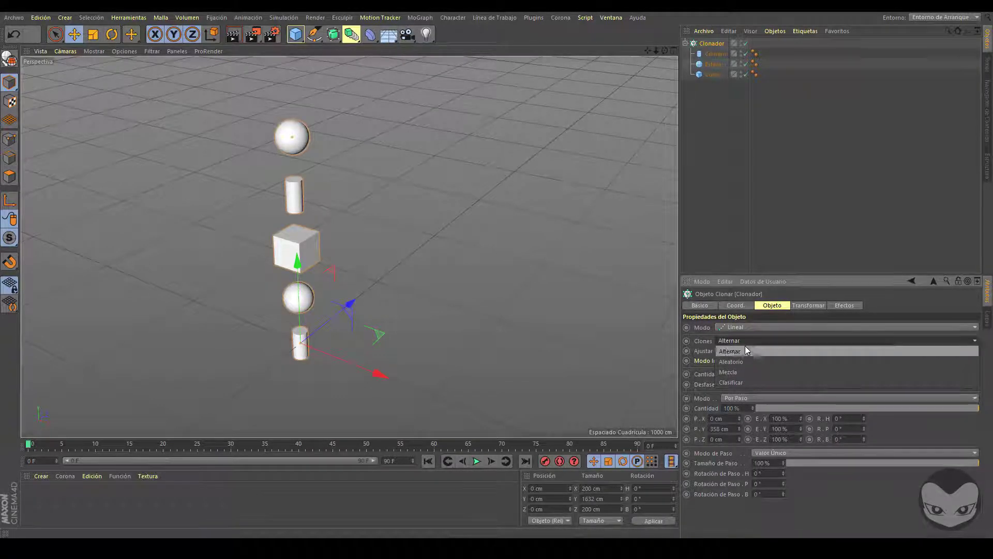
left_click(744, 361)
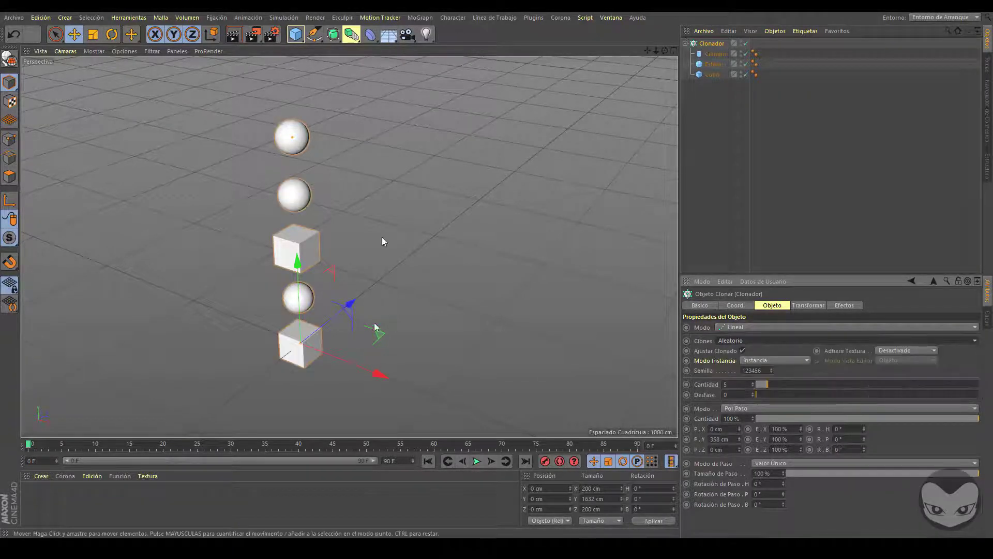
Set the Cloner's clone ordering (Clones) to Mezcla and take the cylinder and sphere out of the Cloner's hierarchy
left_click(750, 339)
left_click(753, 372)
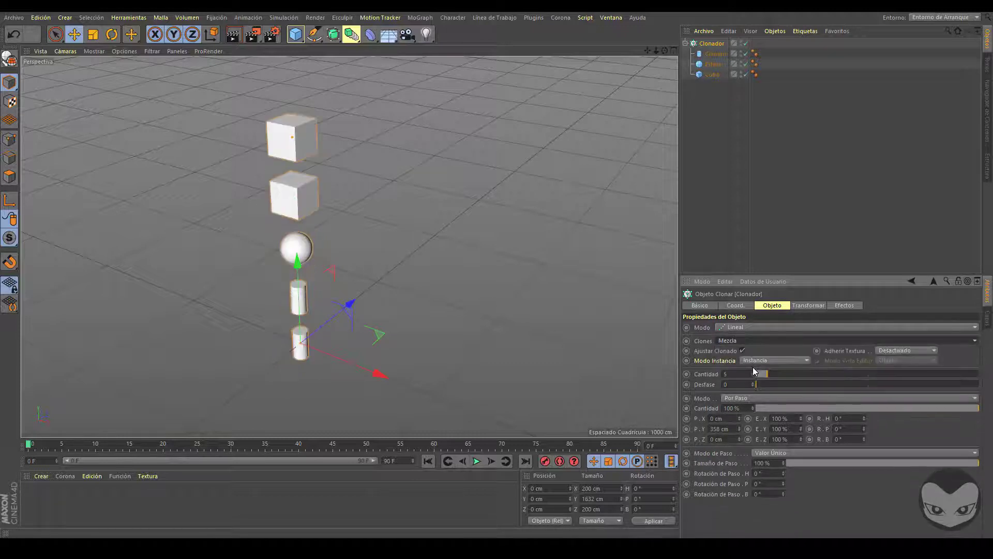
left_click_drag(714, 51, 717, 148)
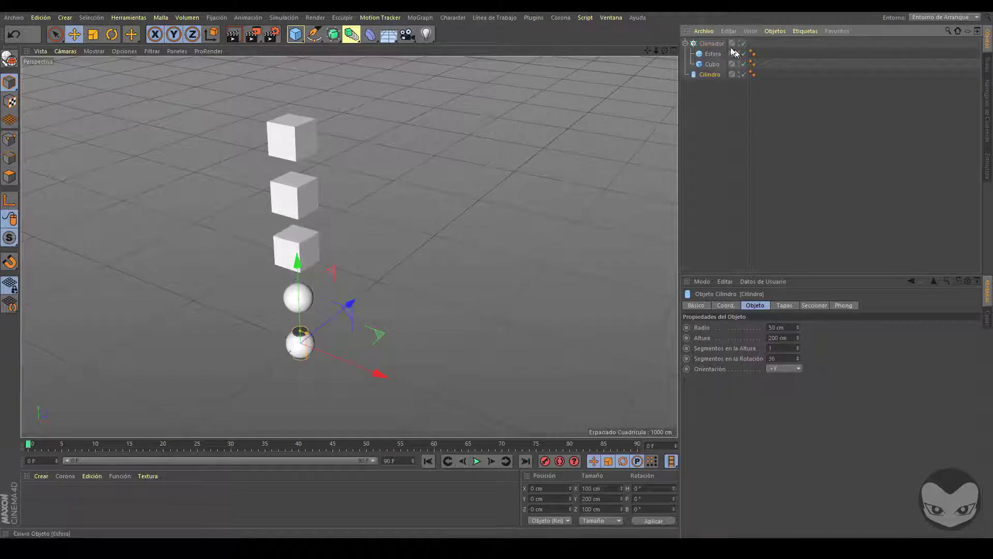
left_click_drag(712, 55, 705, 106)
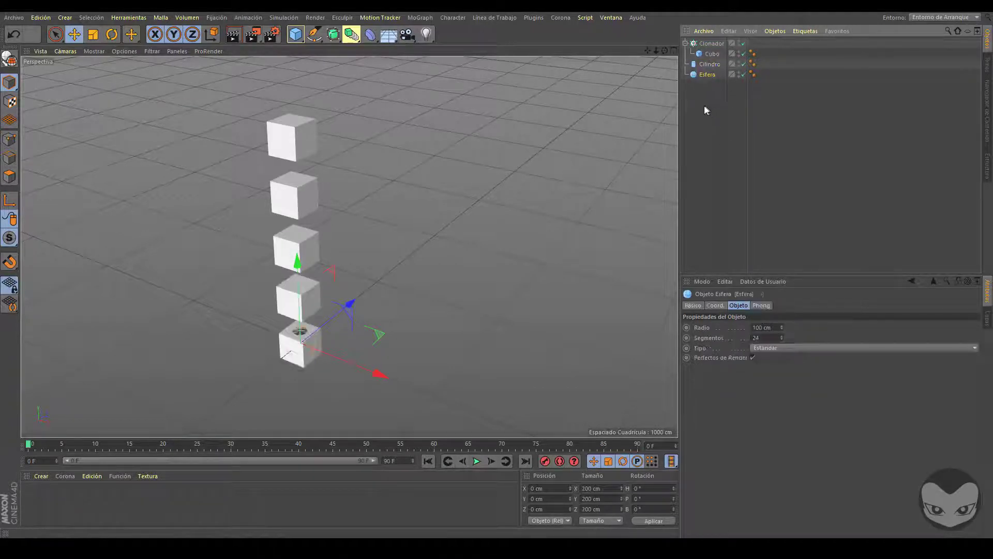
Duplicate the cube inside the Cloner and enable Canto on the copy, with the separate cylinder and sphere disabled
left_click(713, 54)
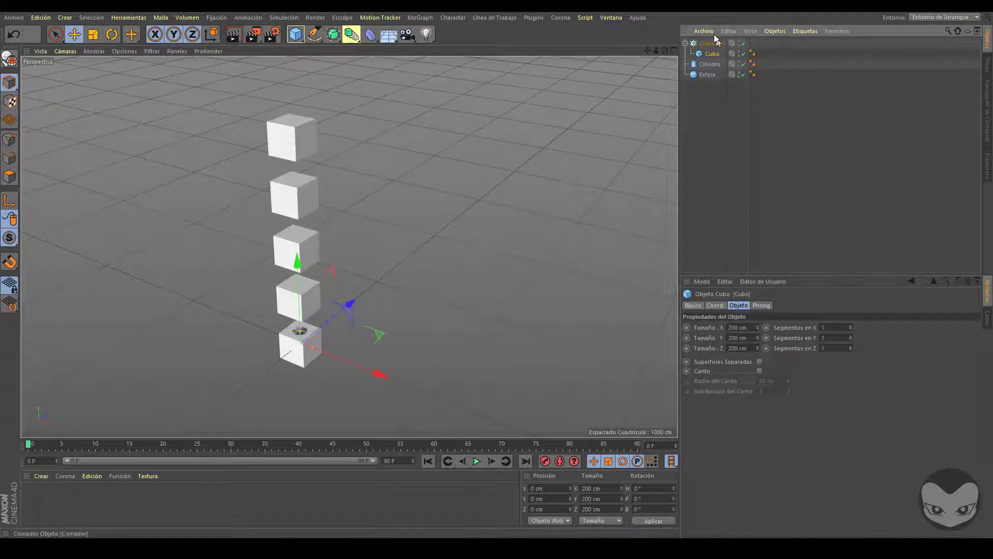
left_click_drag(717, 49, 715, 52, "ctrl")
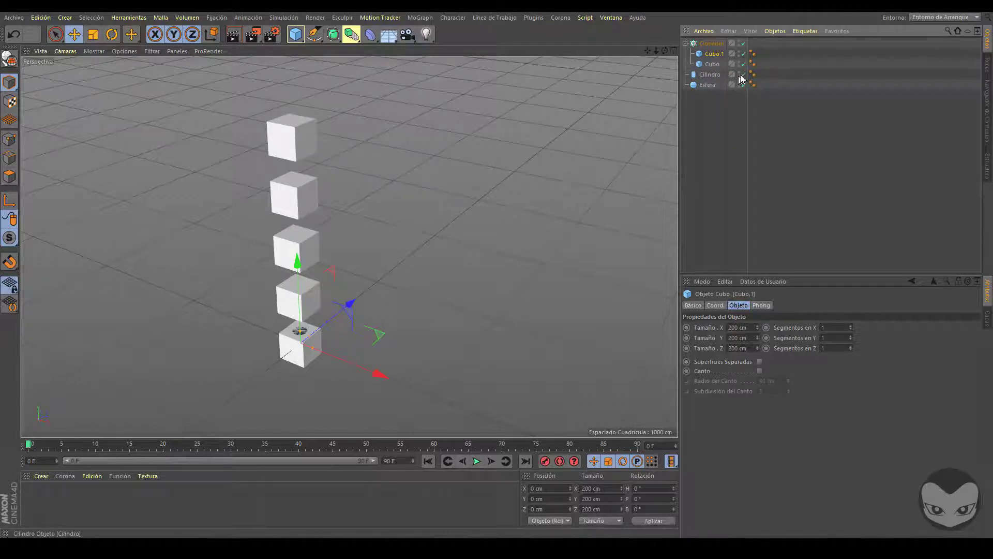
left_click_drag(742, 75, 742, 83)
left_click(759, 370)
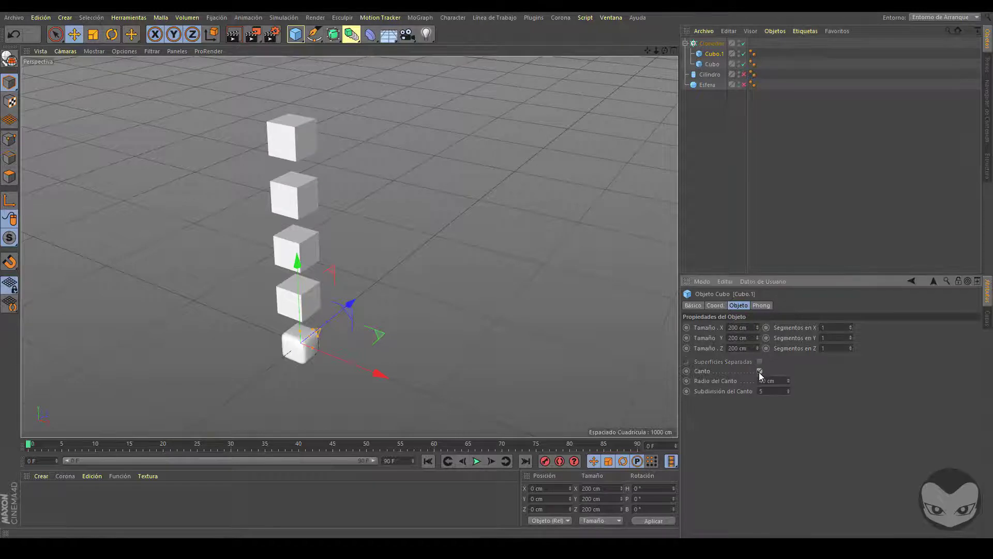
Set the Cloner's number of clones (Cantidad) to 8 and its Modo Instancia to Multi-Instancias
left_click(719, 43)
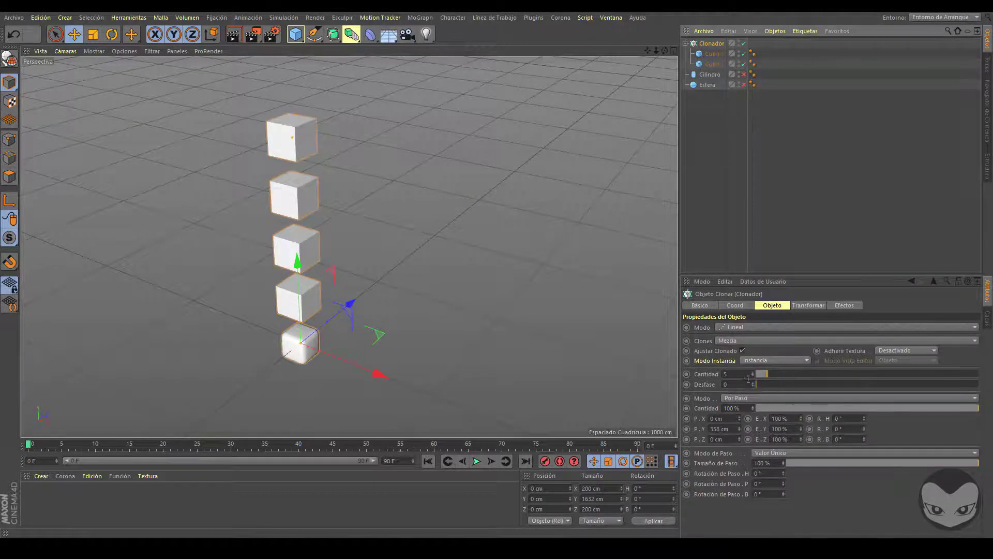
left_click_drag(771, 373, 747, 389)
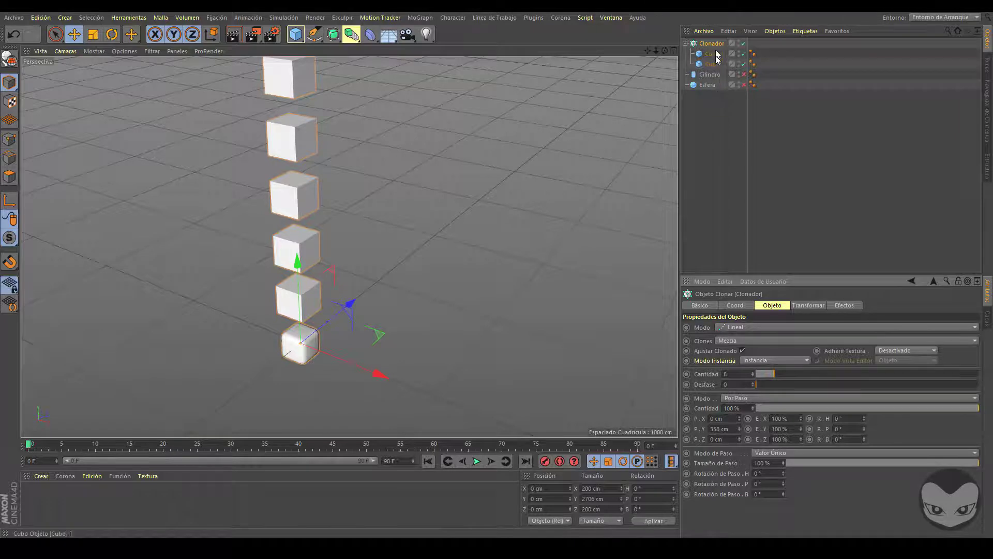
left_click(767, 361)
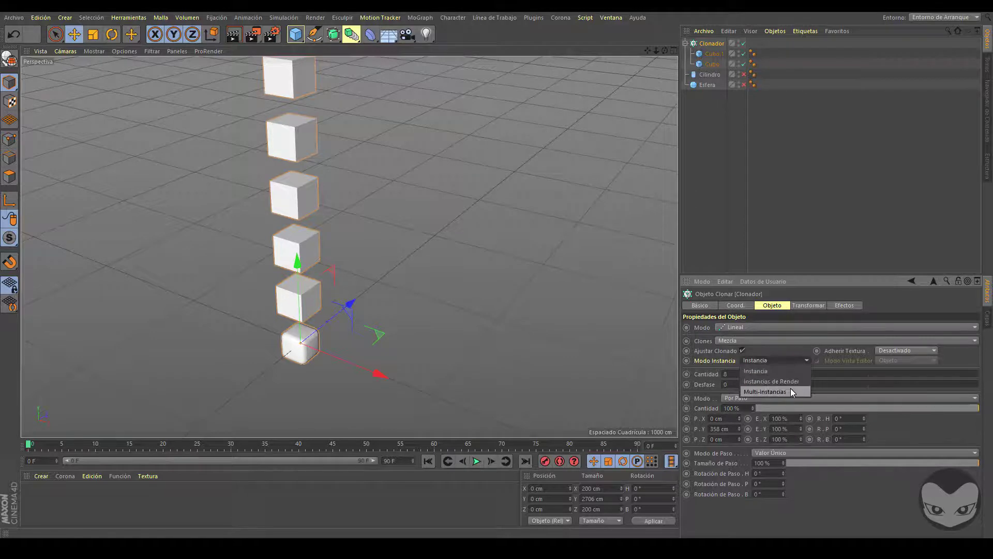
left_click(790, 389)
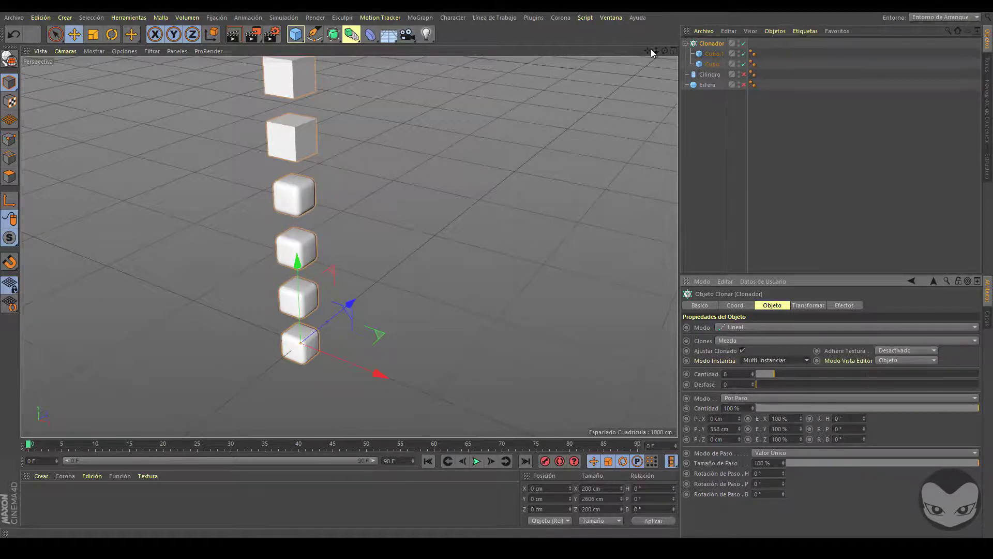
left_click_drag(651, 50, 682, 113)
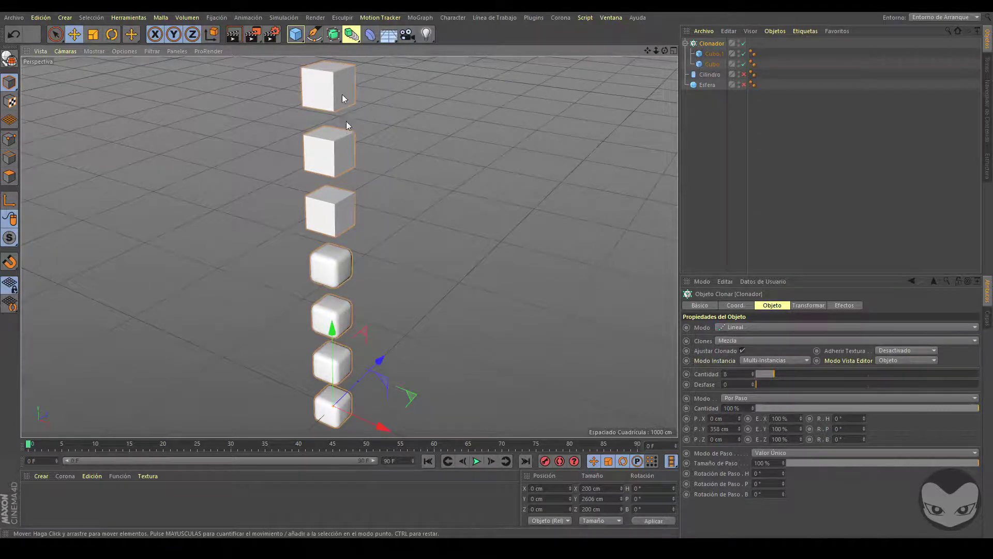
Delete the plain cube and make the cylinder and sphere children of the Cloner below the rounded cube
left_click(709, 64)
key("Delete")
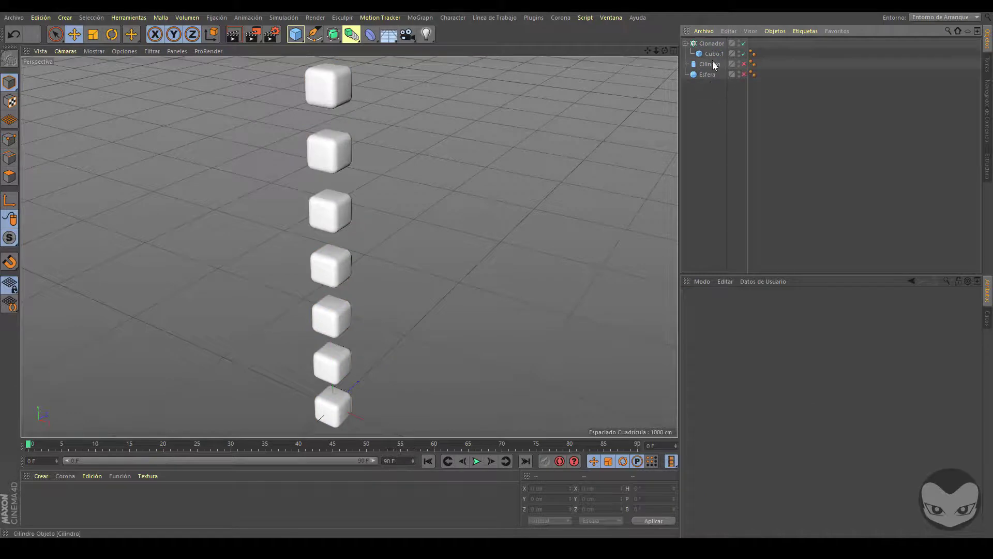
left_click_drag(711, 107, 715, 58)
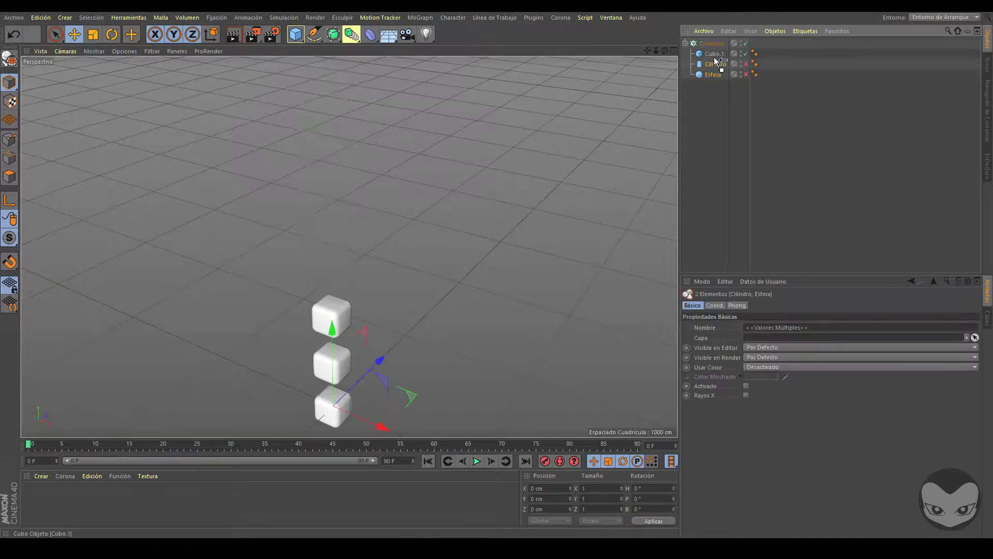
Set the Cloner's clone ordering (Clones) to Alternar
left_click(710, 44)
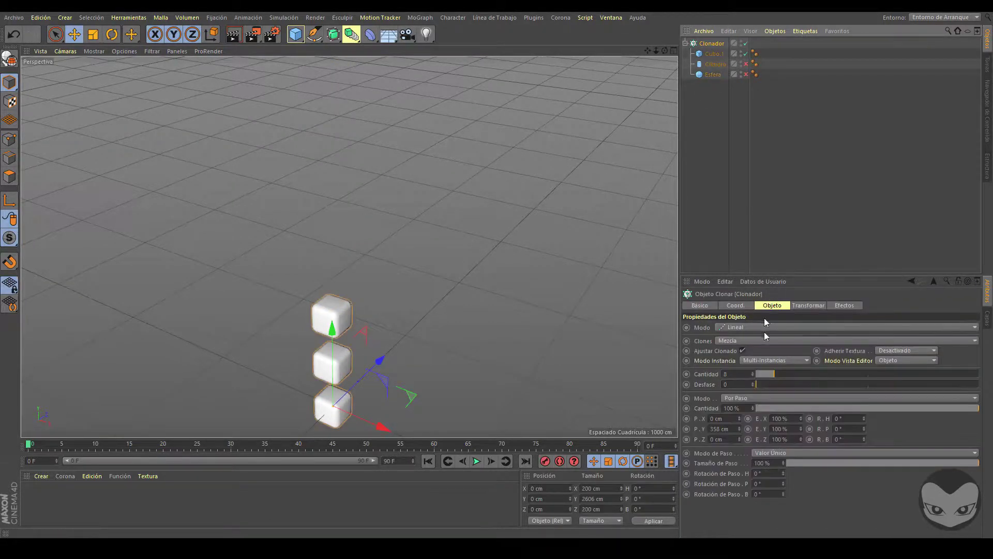
left_click(760, 342)
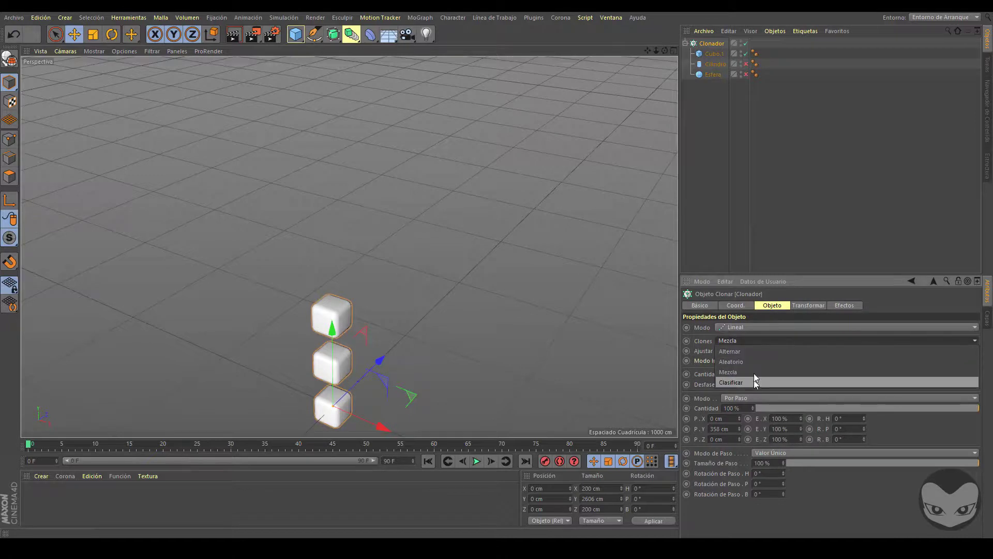
left_click(754, 351)
scroll(456, 193, "down", 4)
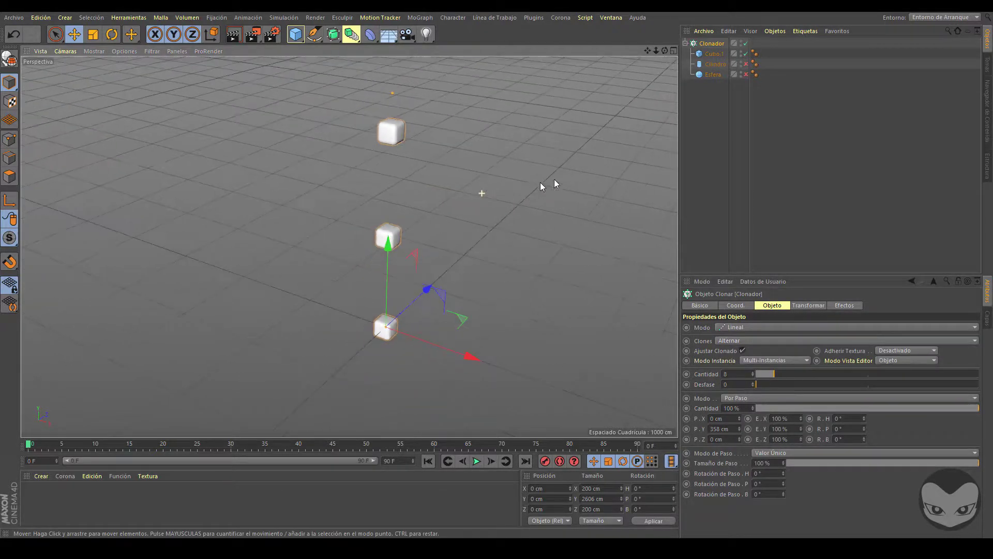
Enable the cylinder and the sphere inside the Cloner
left_click(745, 63)
left_click(745, 74)
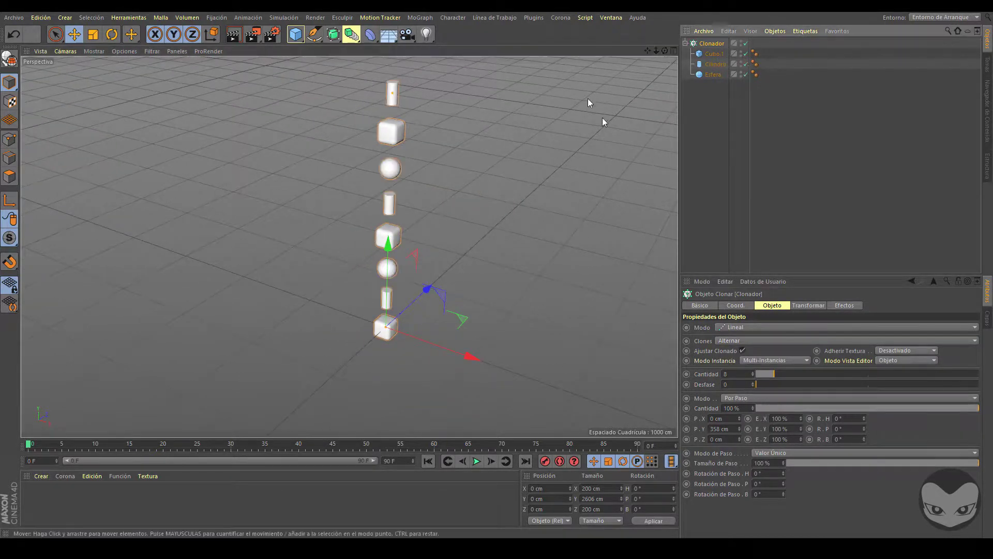
left_click_drag(662, 48, 604, 69)
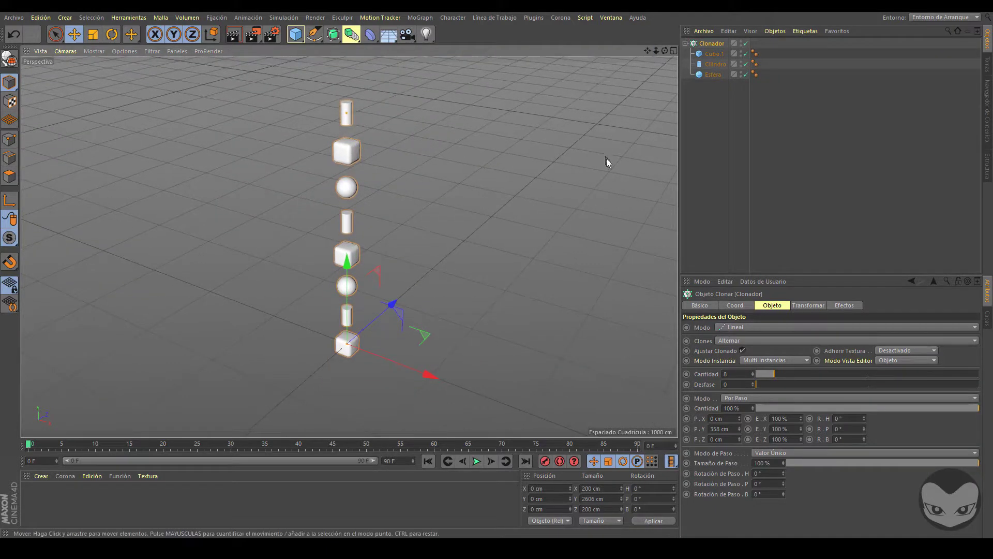